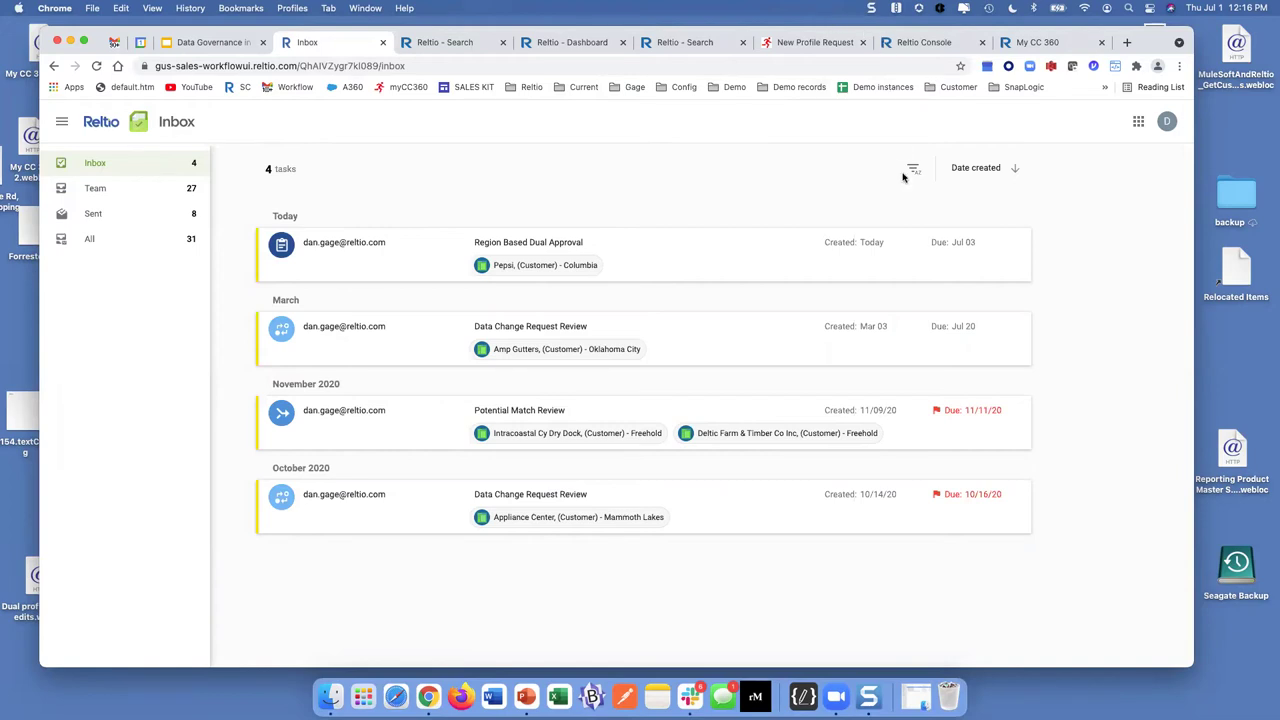
Show the applications available from the organization search page and return to the workflow Inbox
left_click(450, 42)
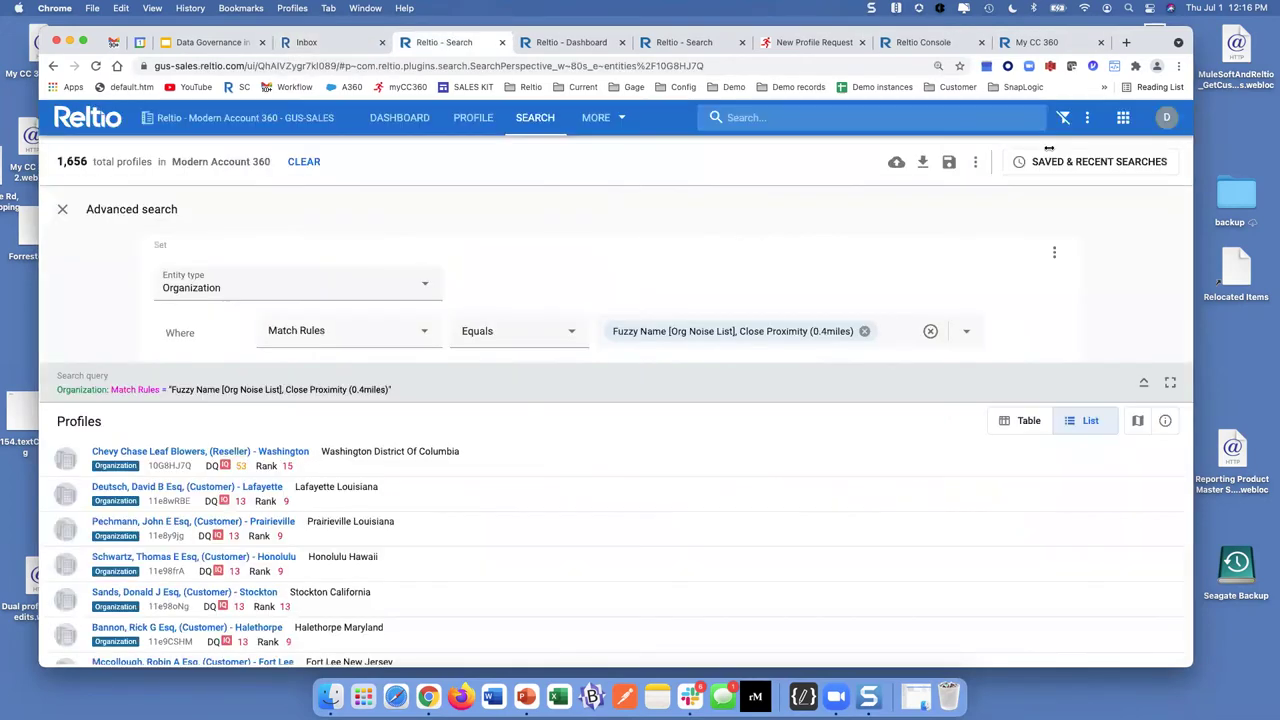
left_click(1123, 118)
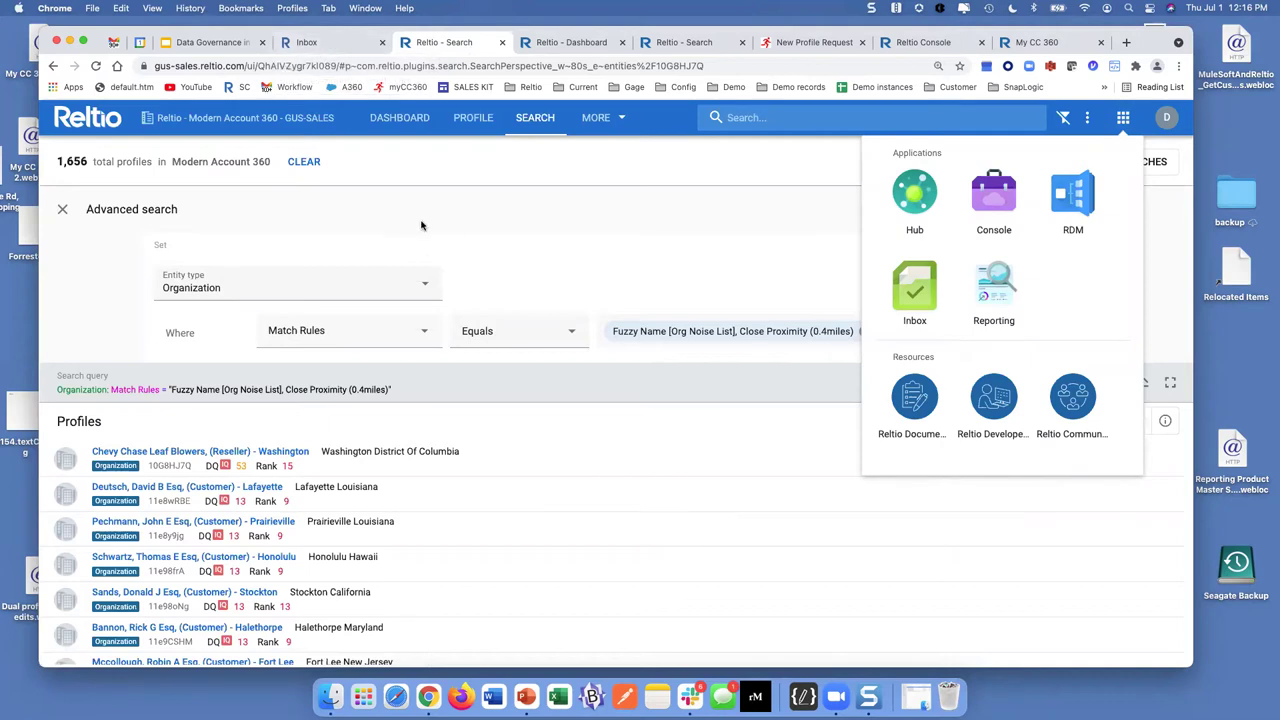
left_click(350, 43)
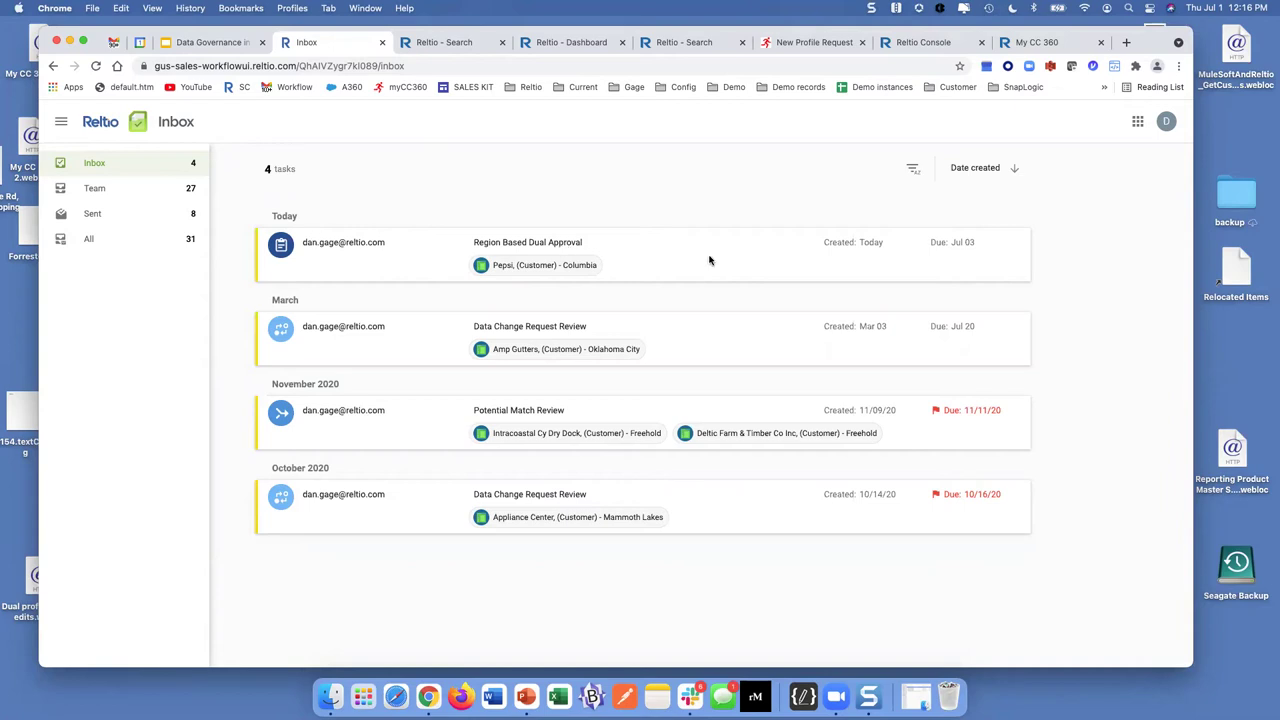
Inspect the Pepsi Region Based Dual Approval task and the Amp Gutters Data Change Request Review, including its reassignment options
left_click(650, 262)
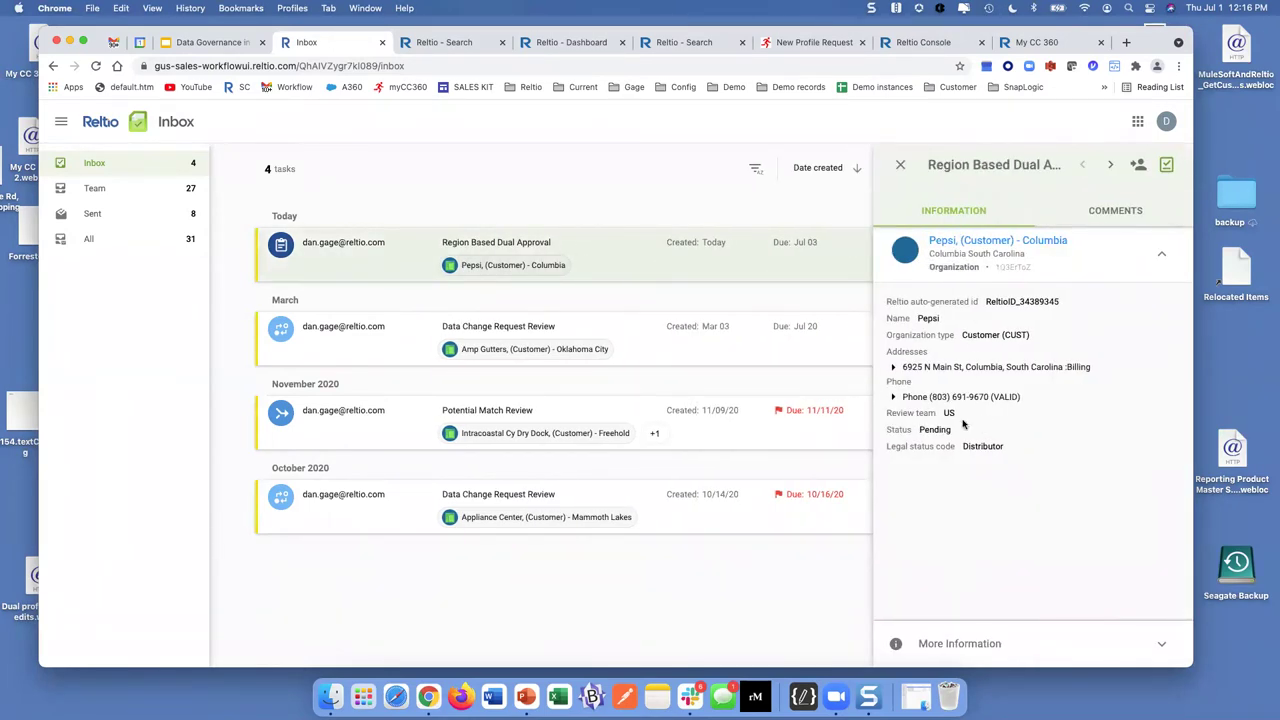
left_click(620, 327)
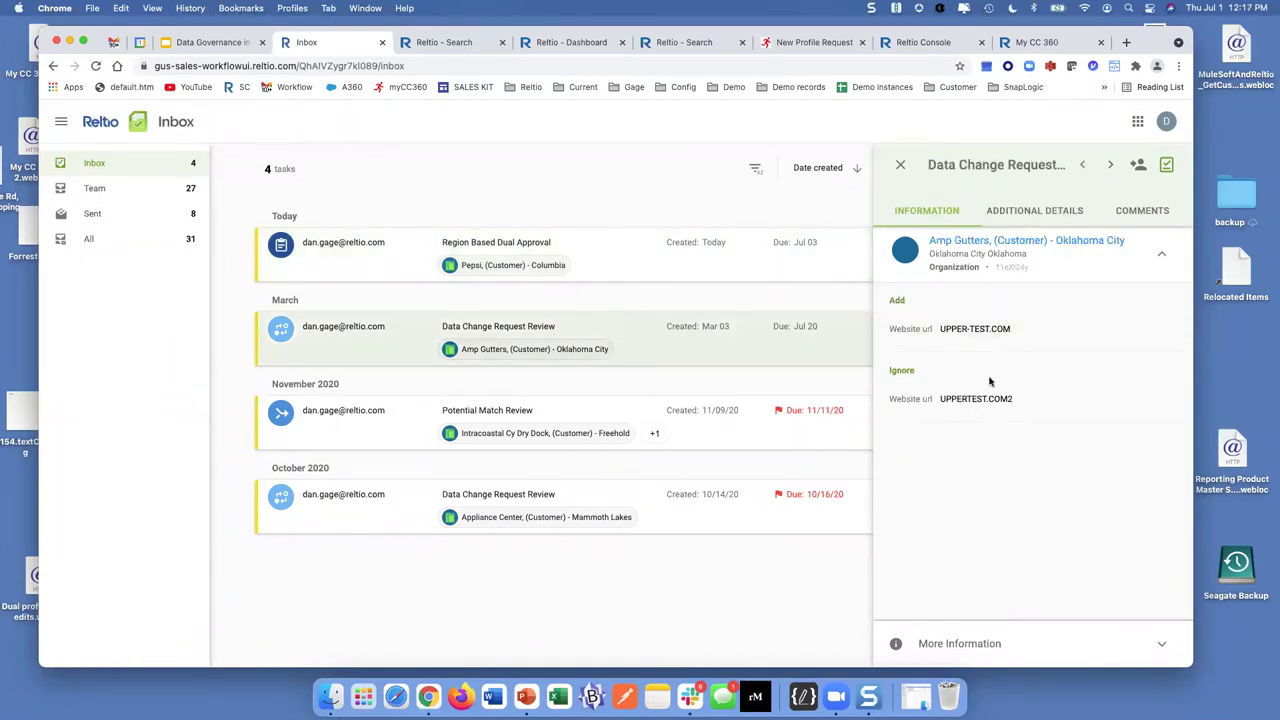
left_click(1140, 165)
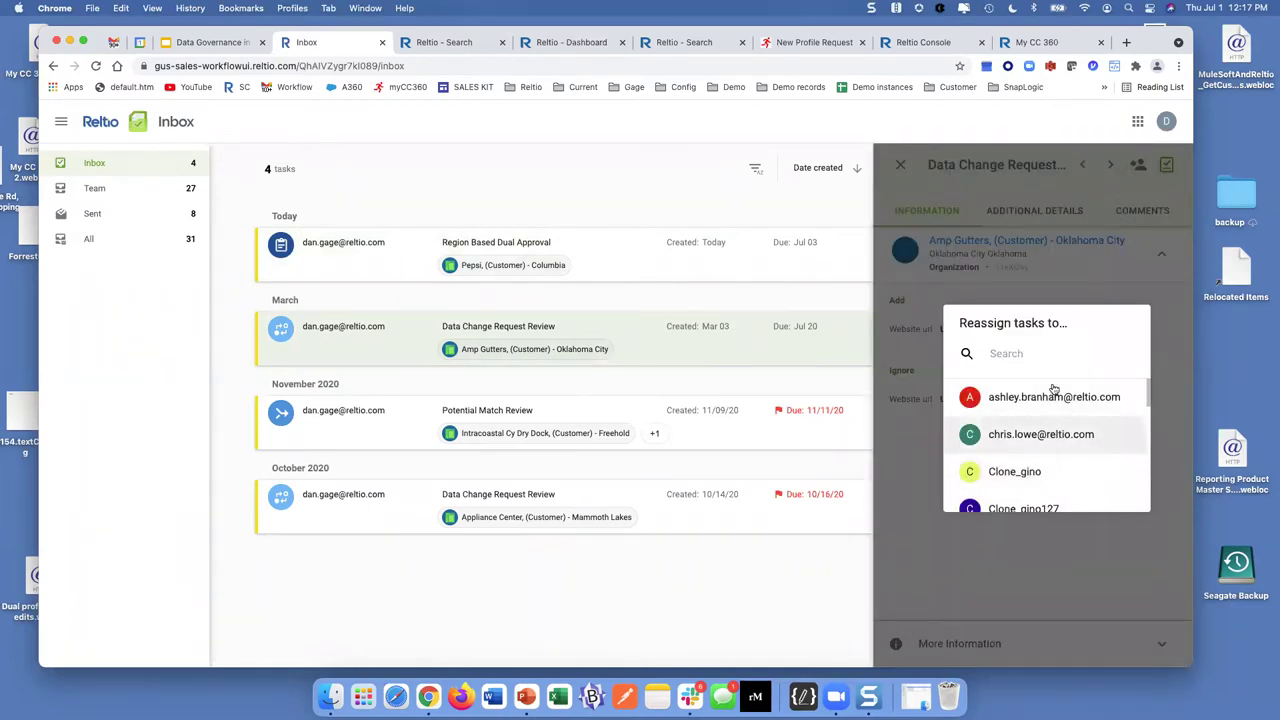
left_click(1071, 285)
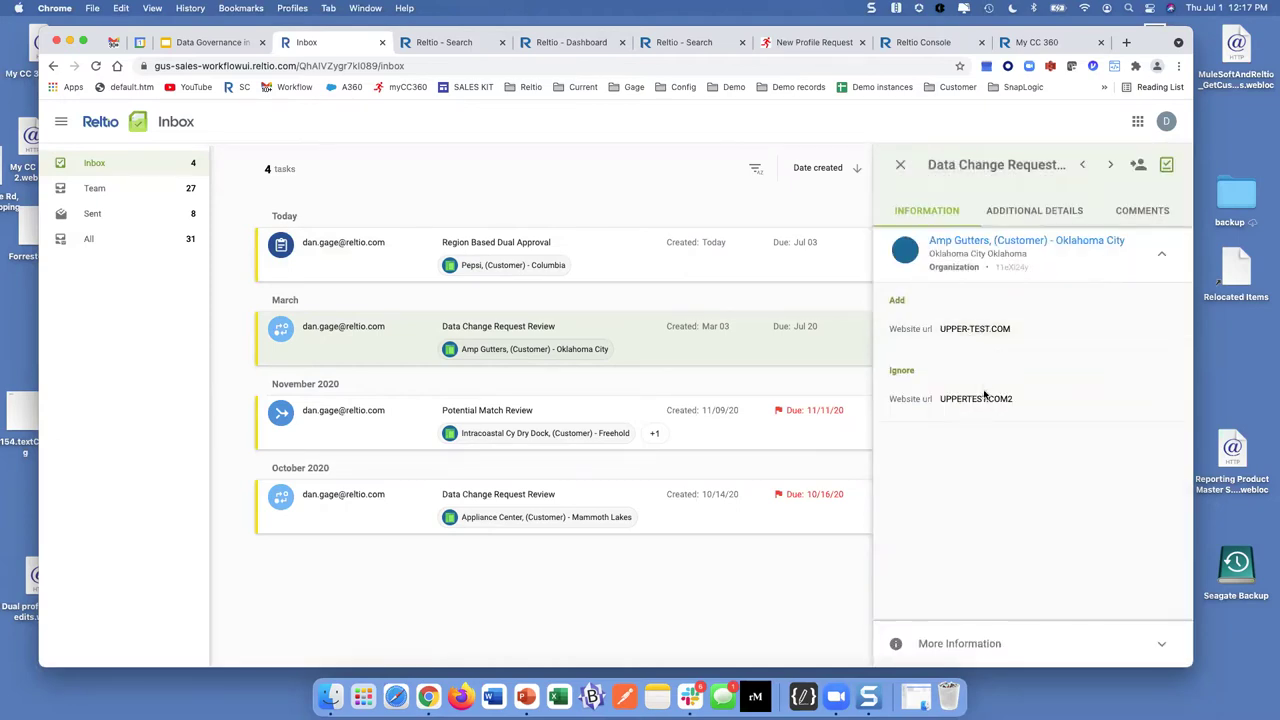
Review the proposed website URL changes for Amp Gutters and approve the data change request
mouse_move(952, 398)
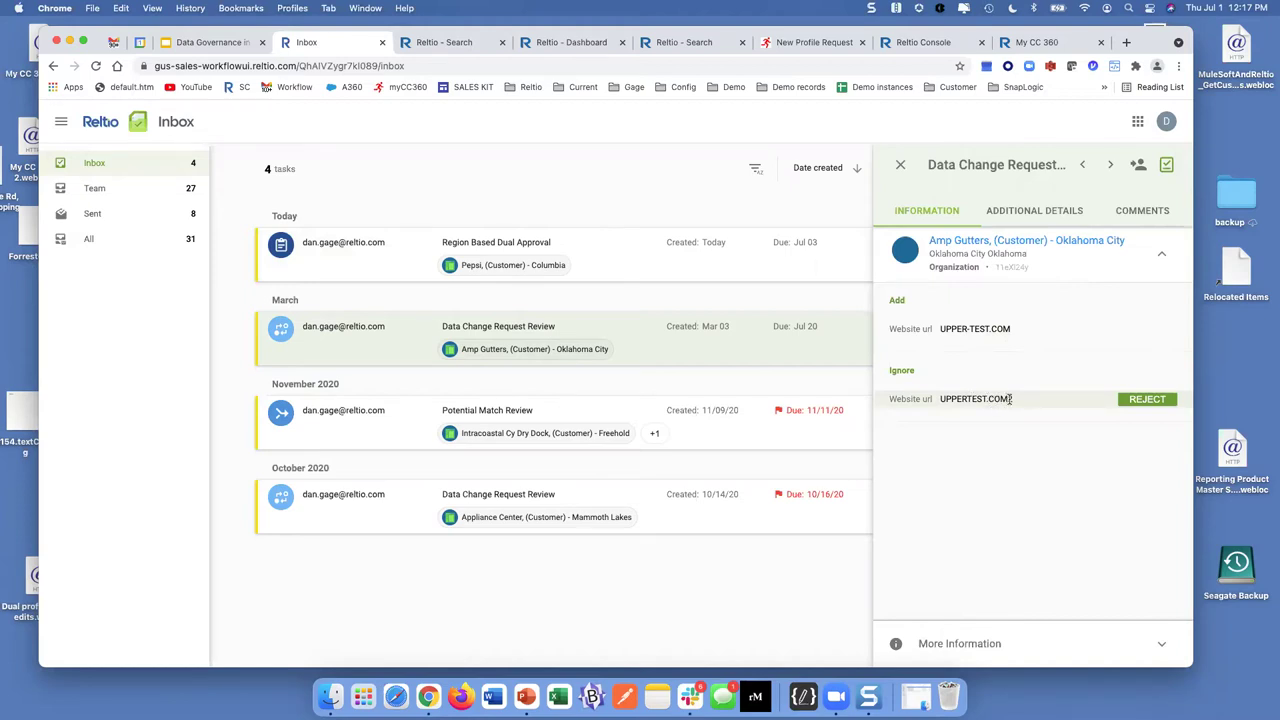
mouse_move(1010, 328)
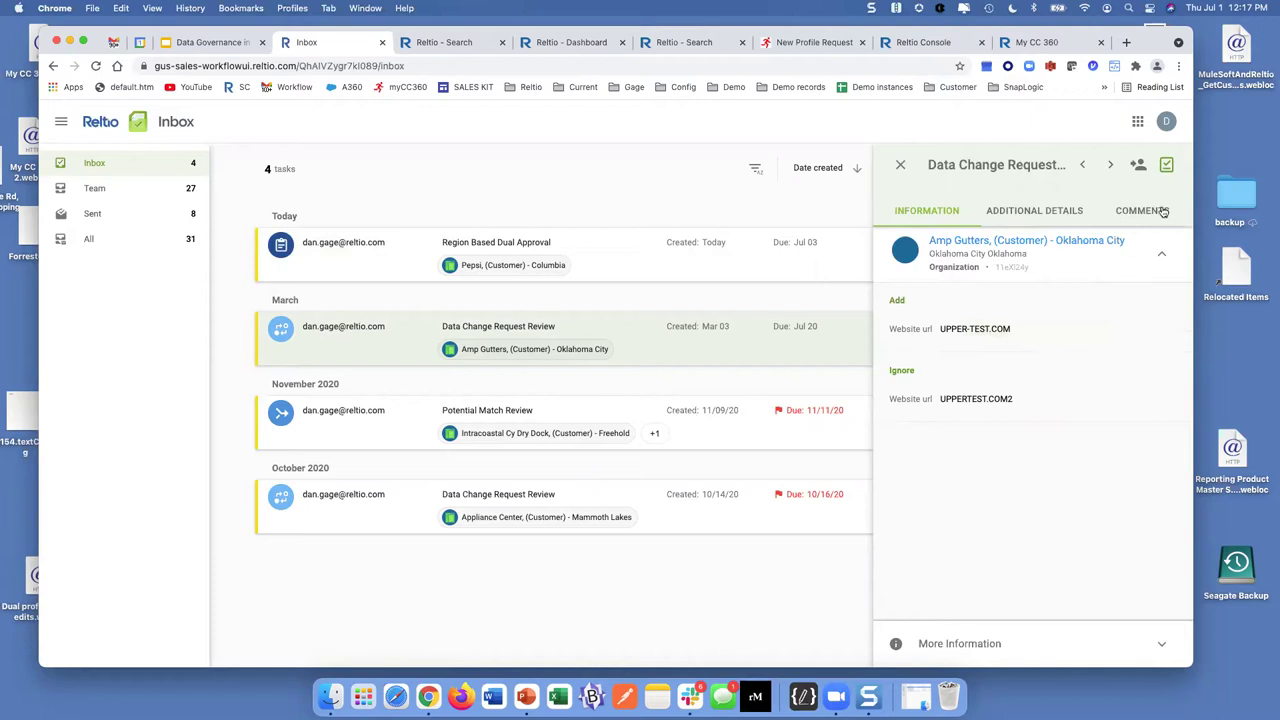
left_click(1166, 165)
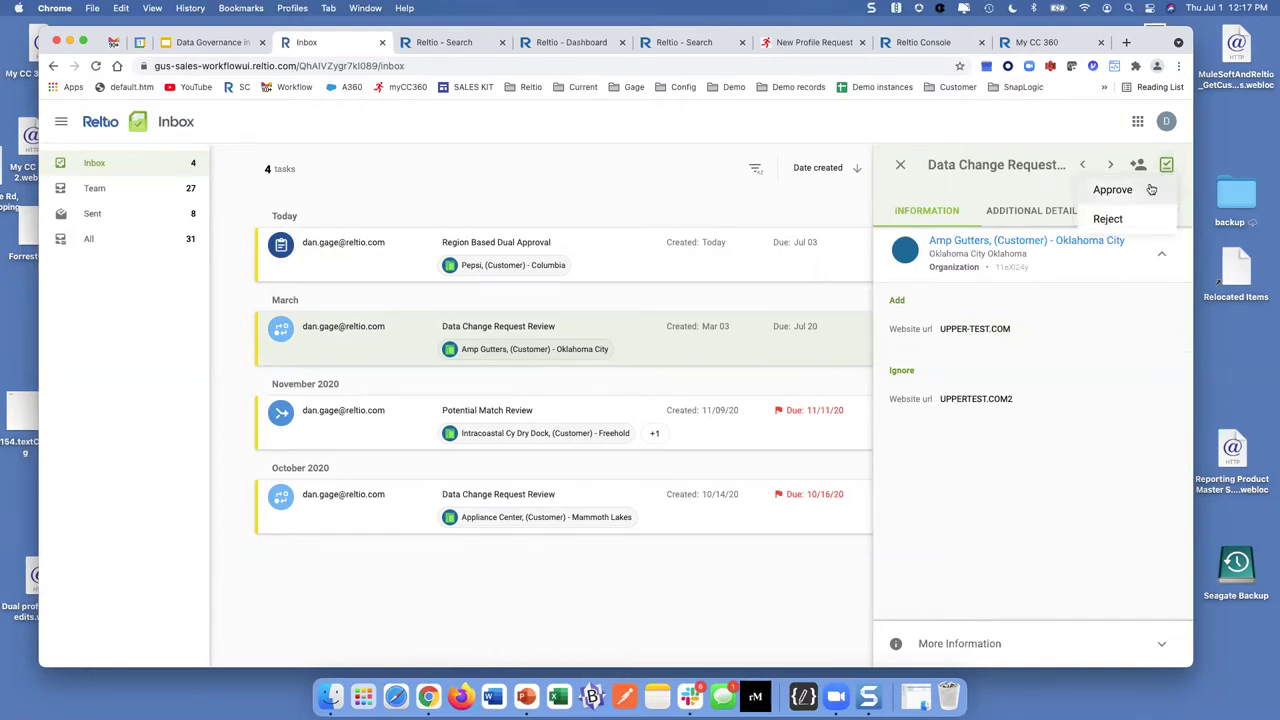
left_click(1150, 190)
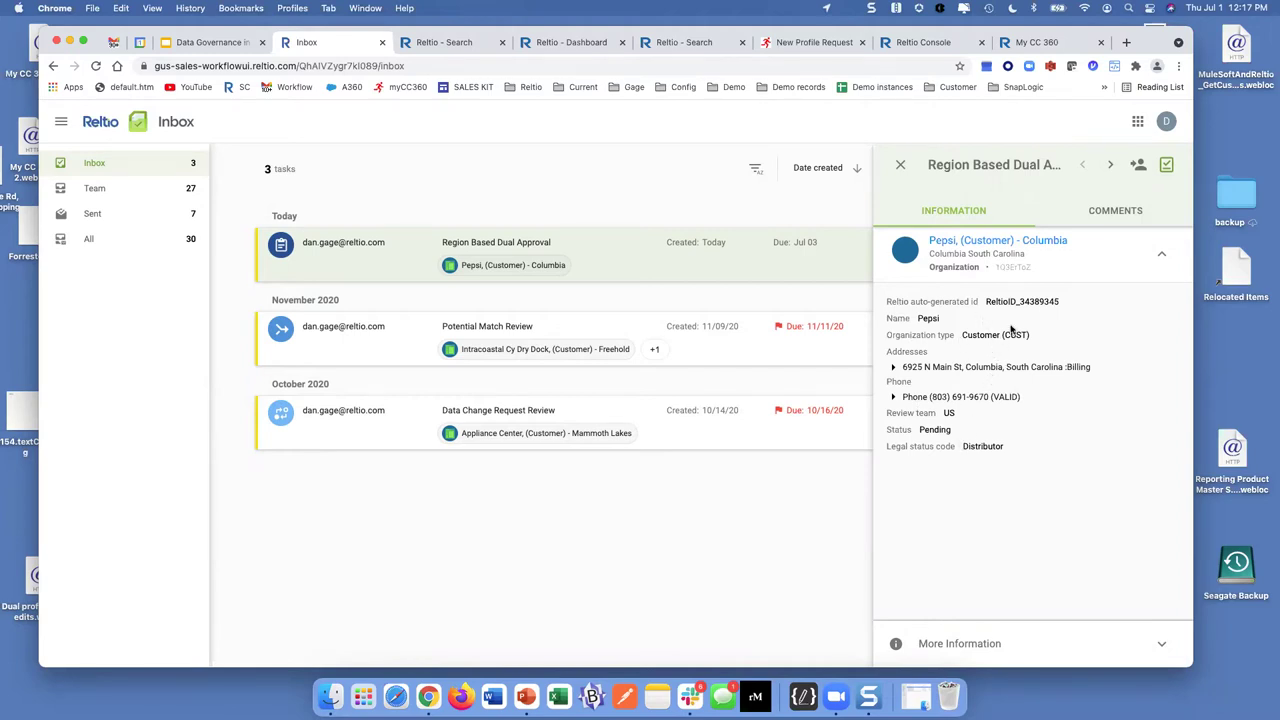
Open the Pepsi profile from its approval task and post the workflow comment "Looks good to me"
left_click(1008, 245)
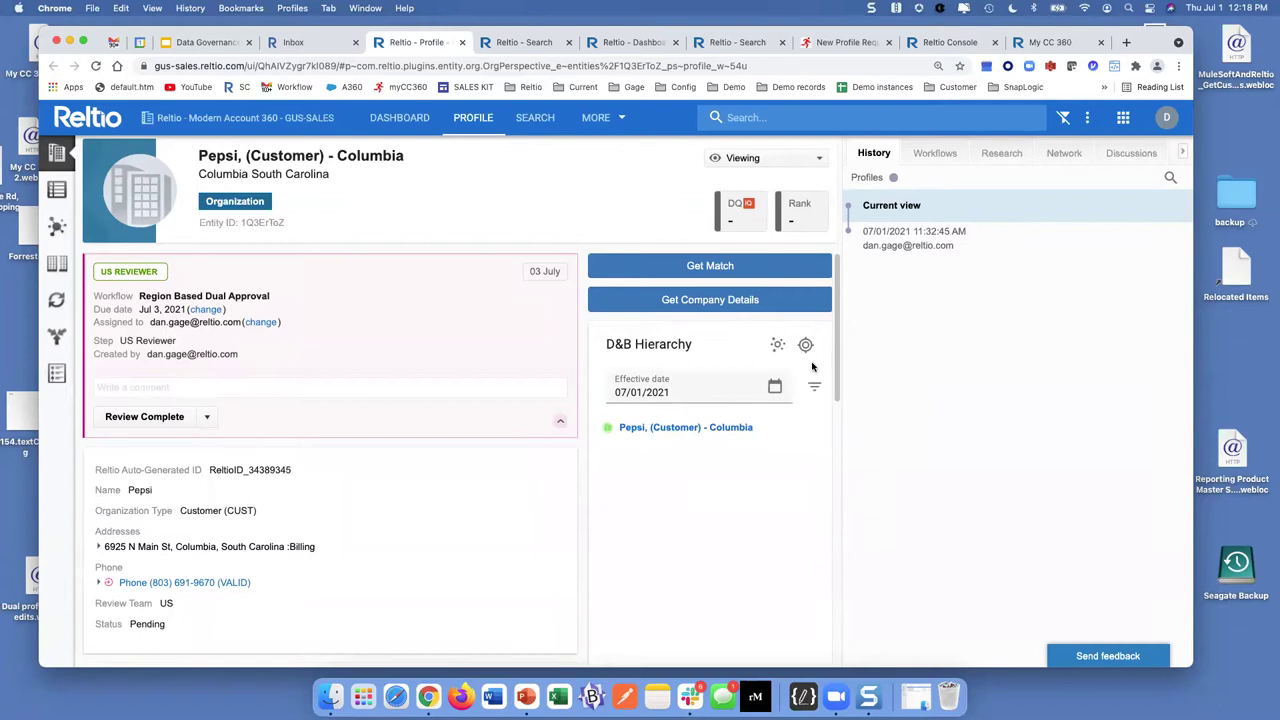
mouse_move(836, 354)
left_mouse_down()
mouse_move(843, 448)
mouse_move(846, 337)
left_mouse_up()
left_click(207, 418)
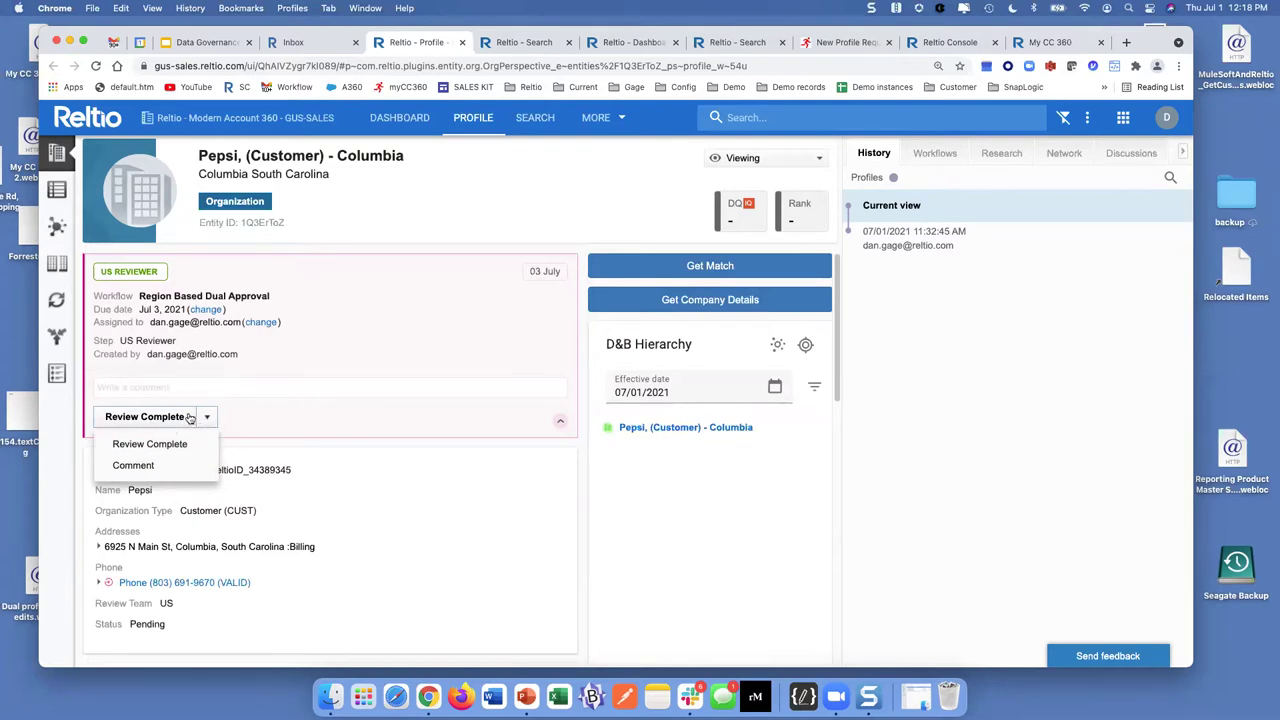
left_click(133, 466)
left_click(193, 392)
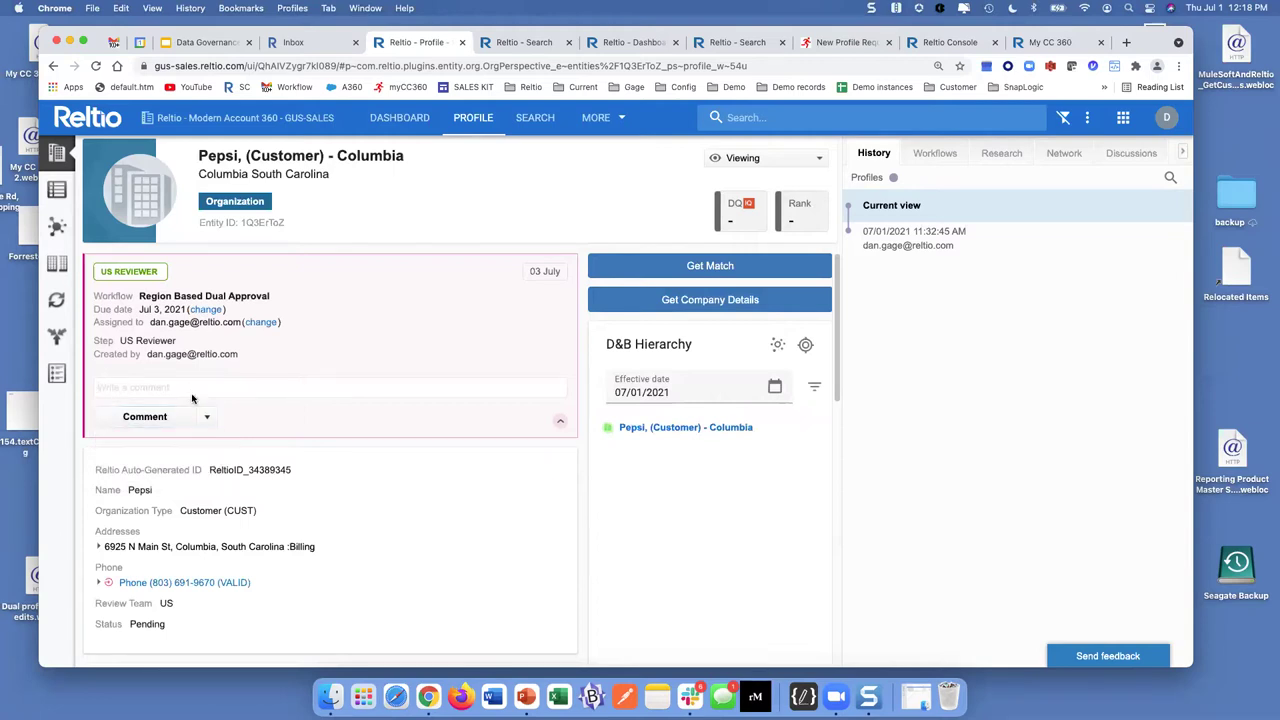
type("Looks good to me")
left_click(130, 424)
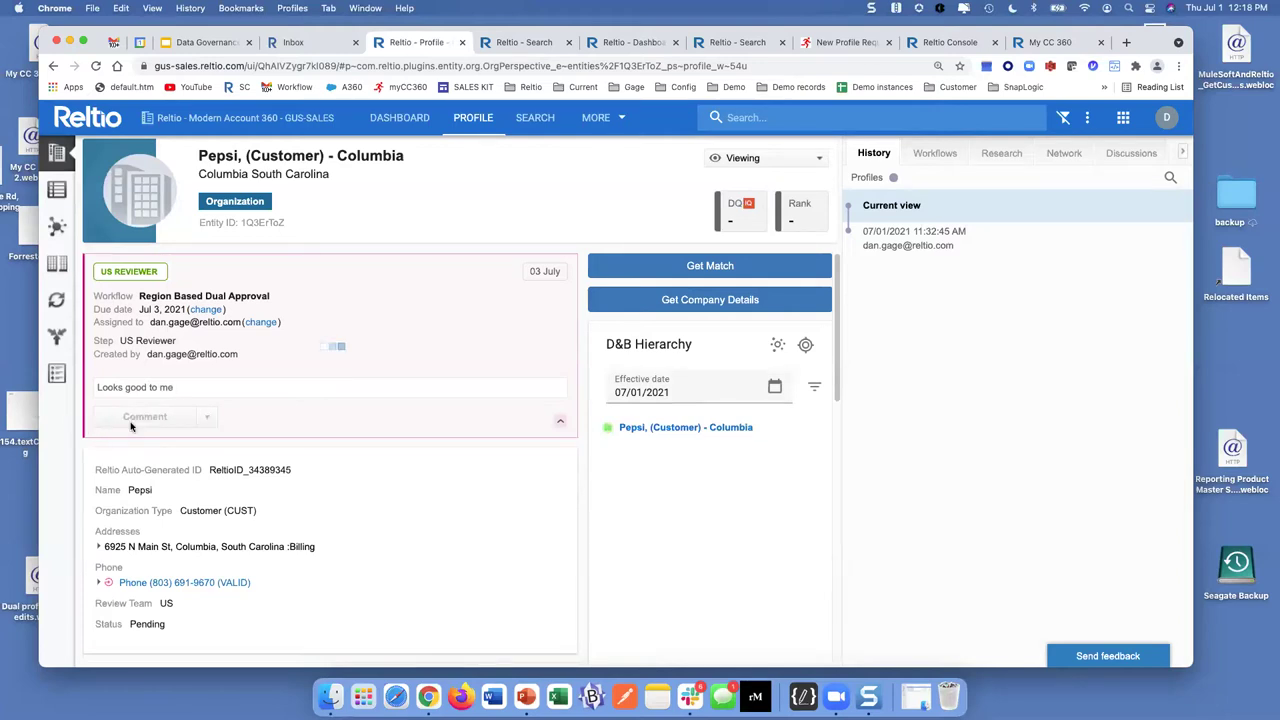
Submit the US Reviewer step of Pepsi's Region Based Dual Approval workflow as Review Complete
left_click(207, 484)
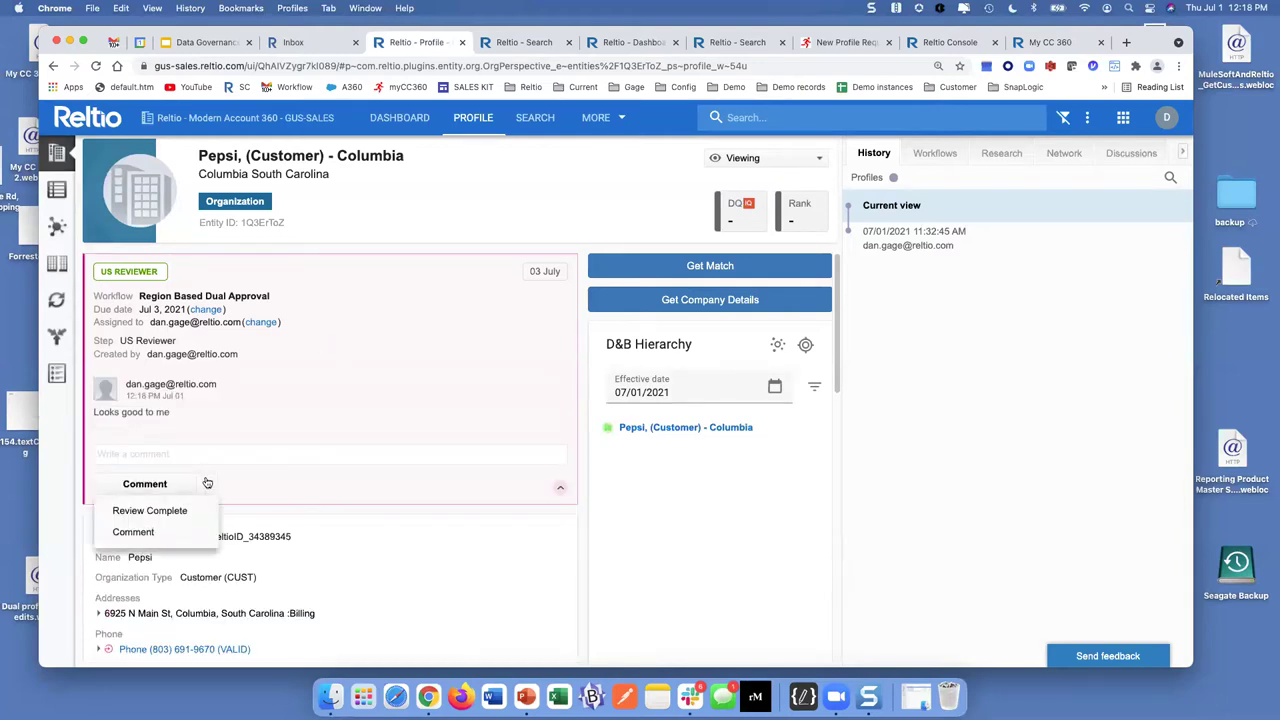
left_click(180, 507)
left_click(146, 485)
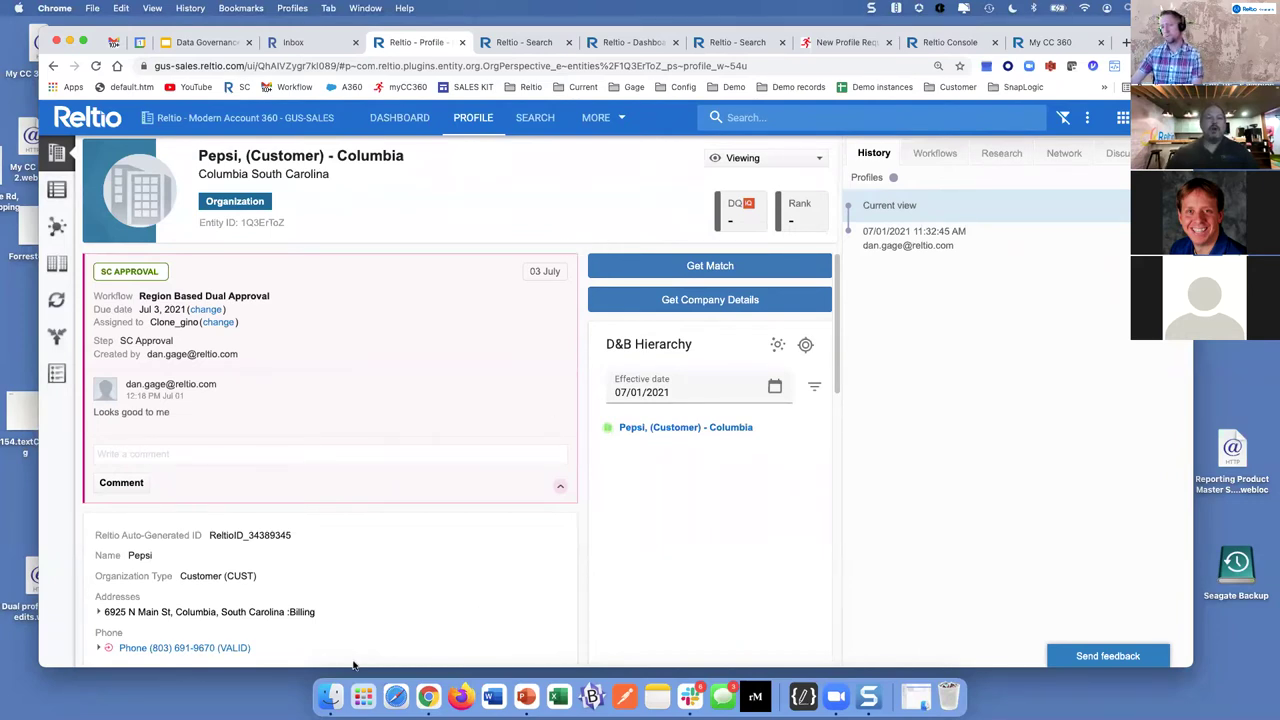
Switch to the Data Governance in Reltio presentation in Google Slides and present the "Let's take a closer look" slide full screen
scroll(300, 565, "down", 2)
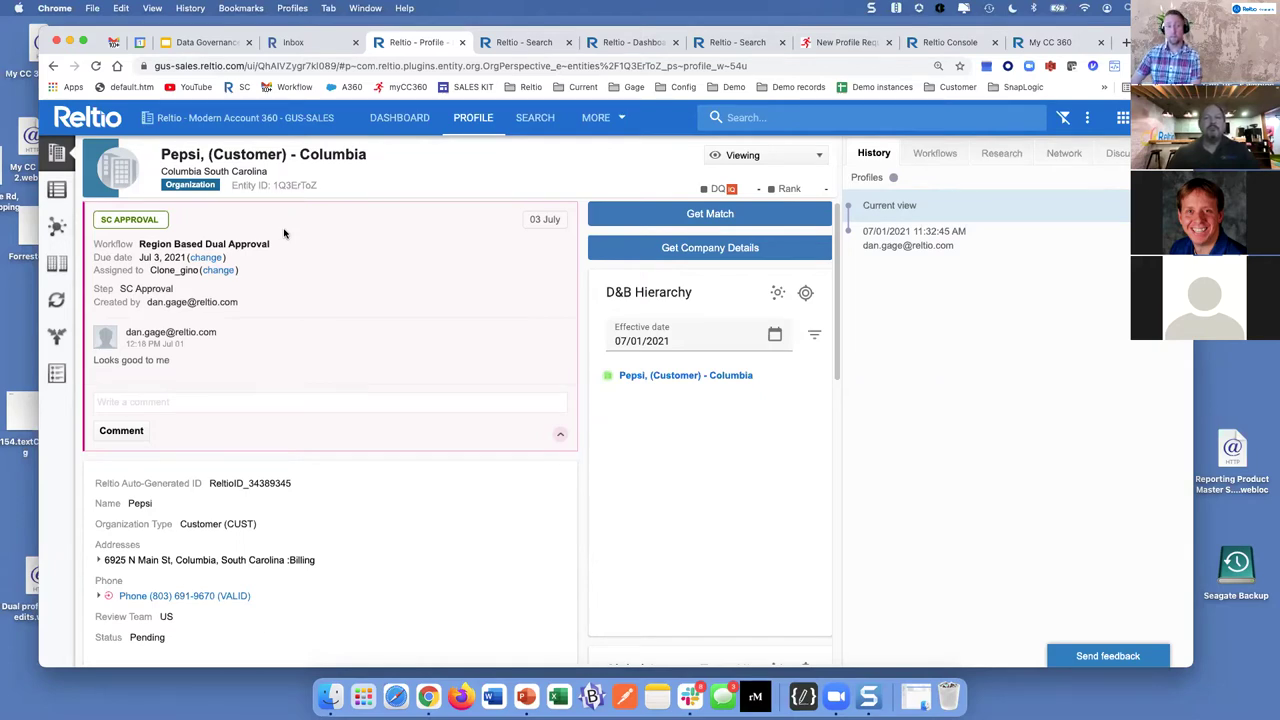
left_click(208, 42)
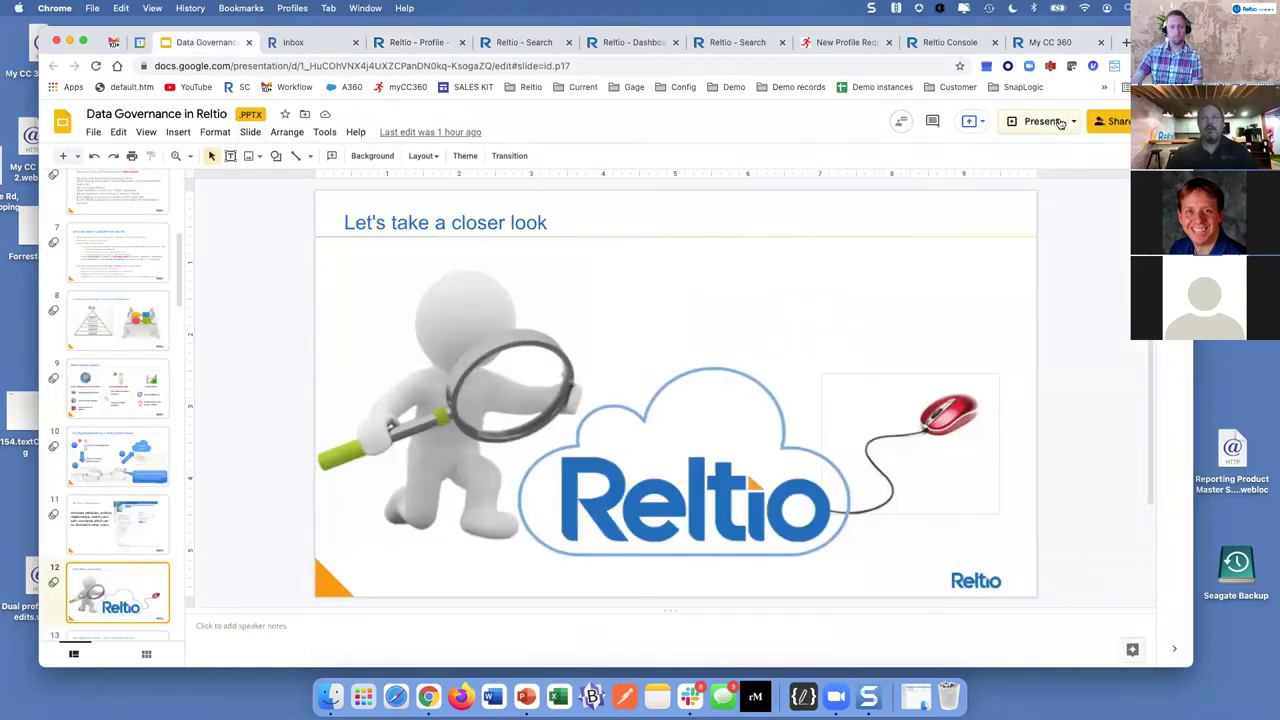
left_click(1043, 121)
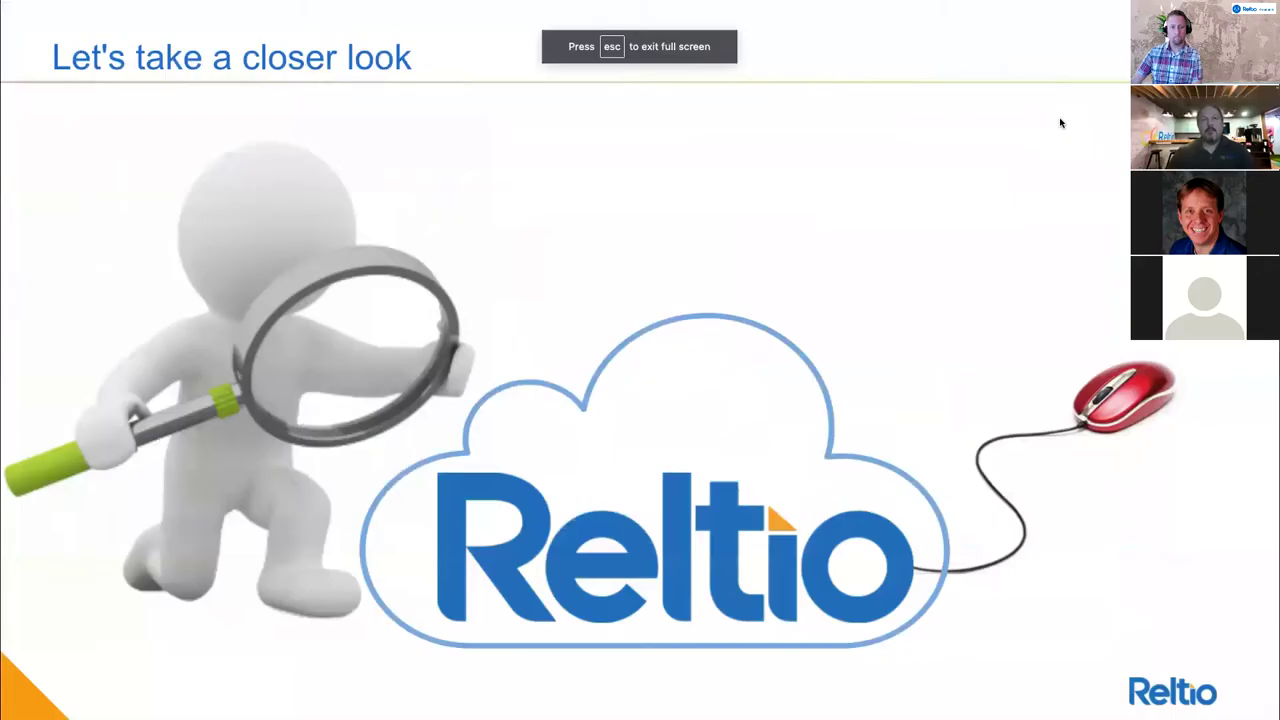
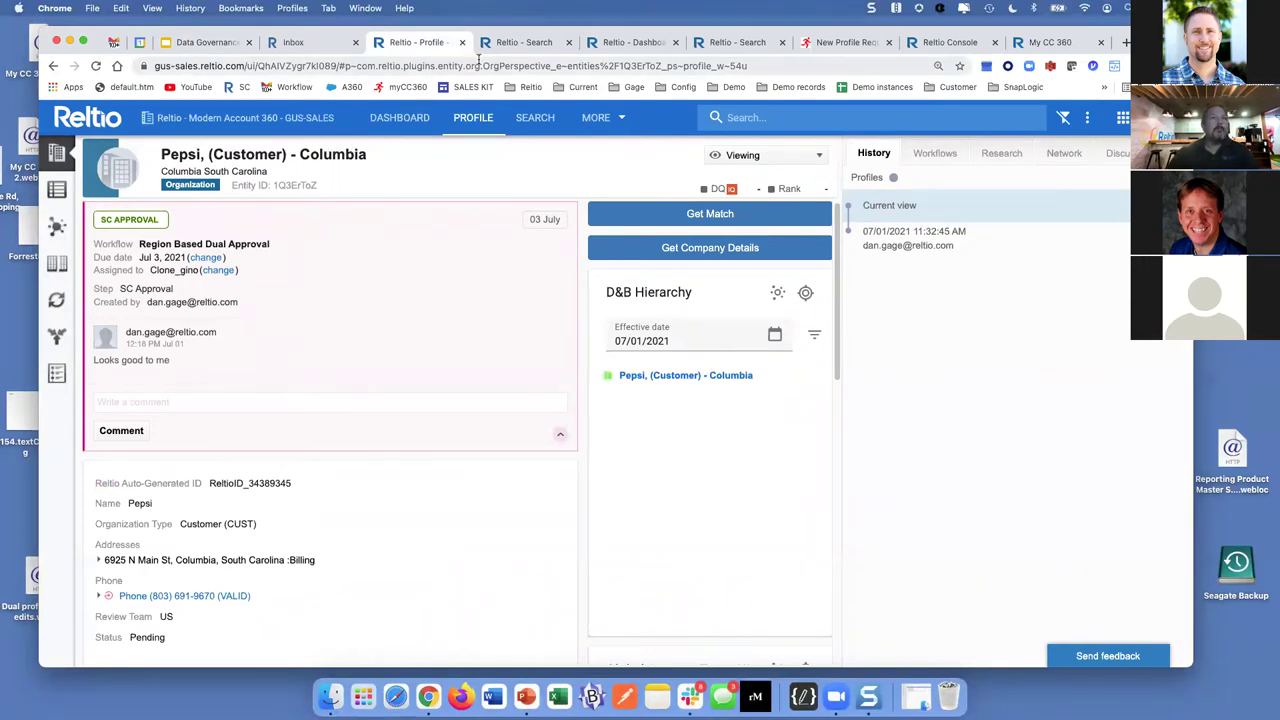
left_click(510, 43)
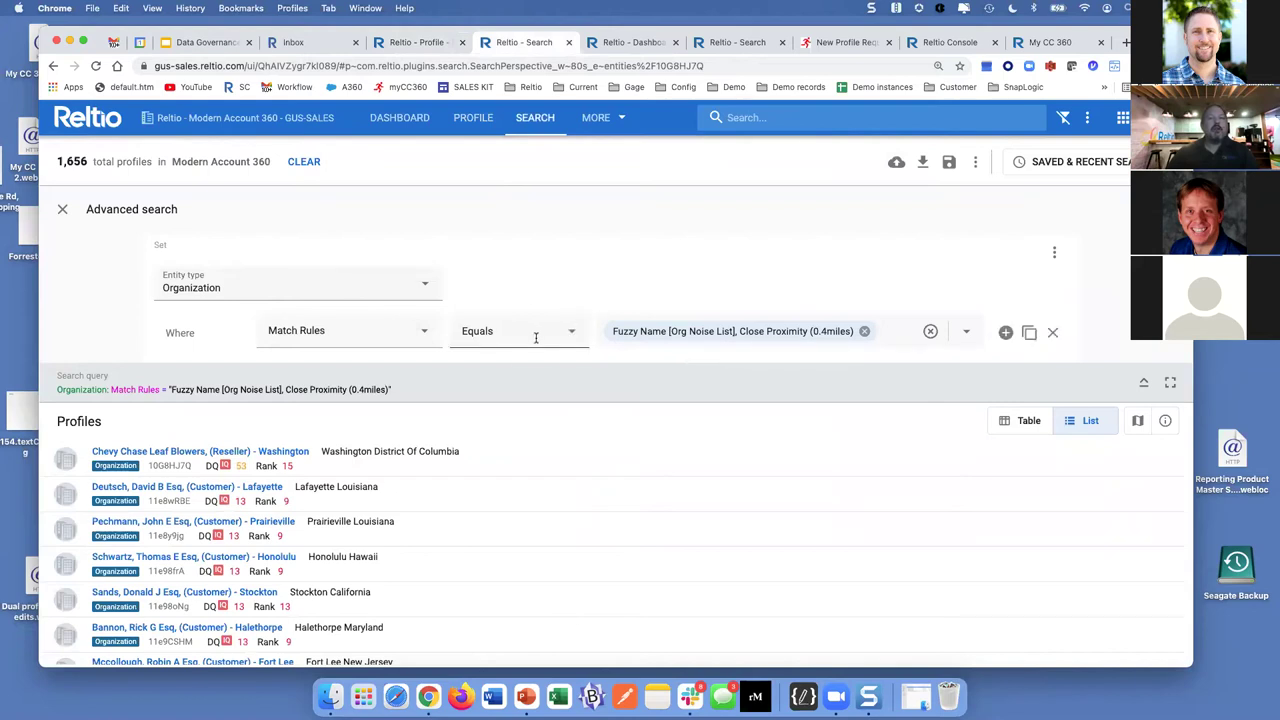
left_click(425, 43)
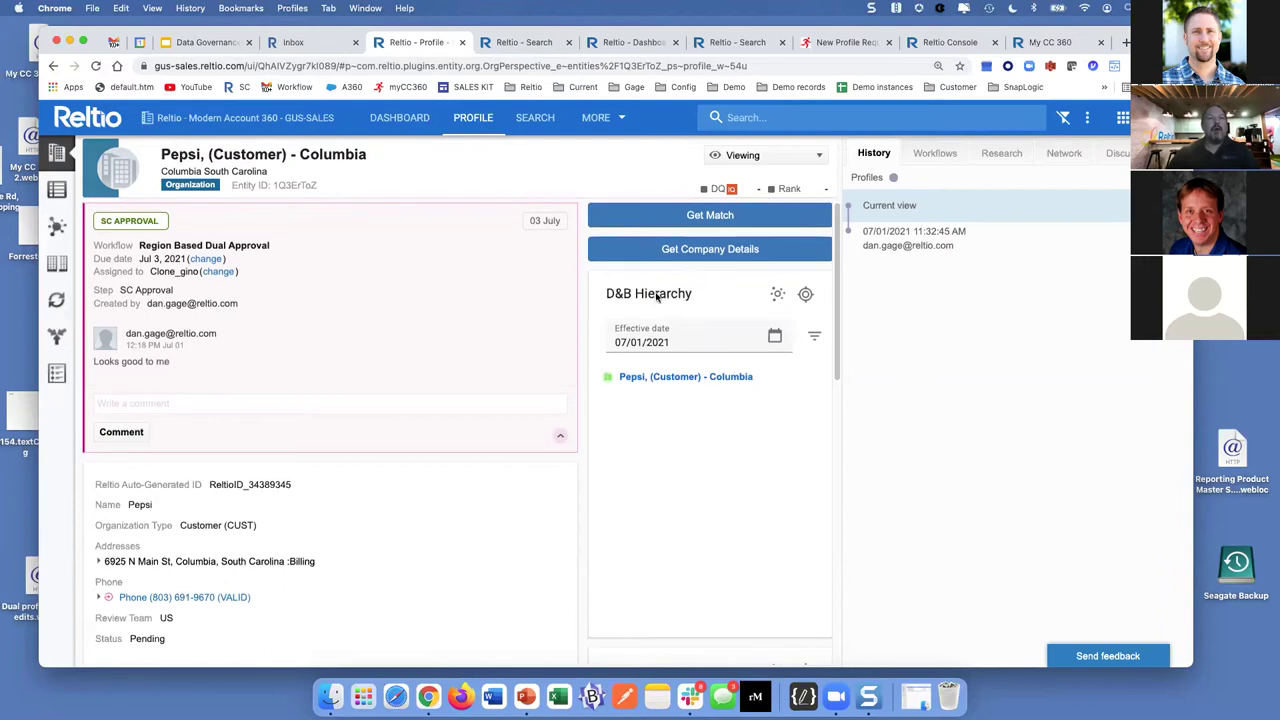
scroll(590, 360, "up", 2)
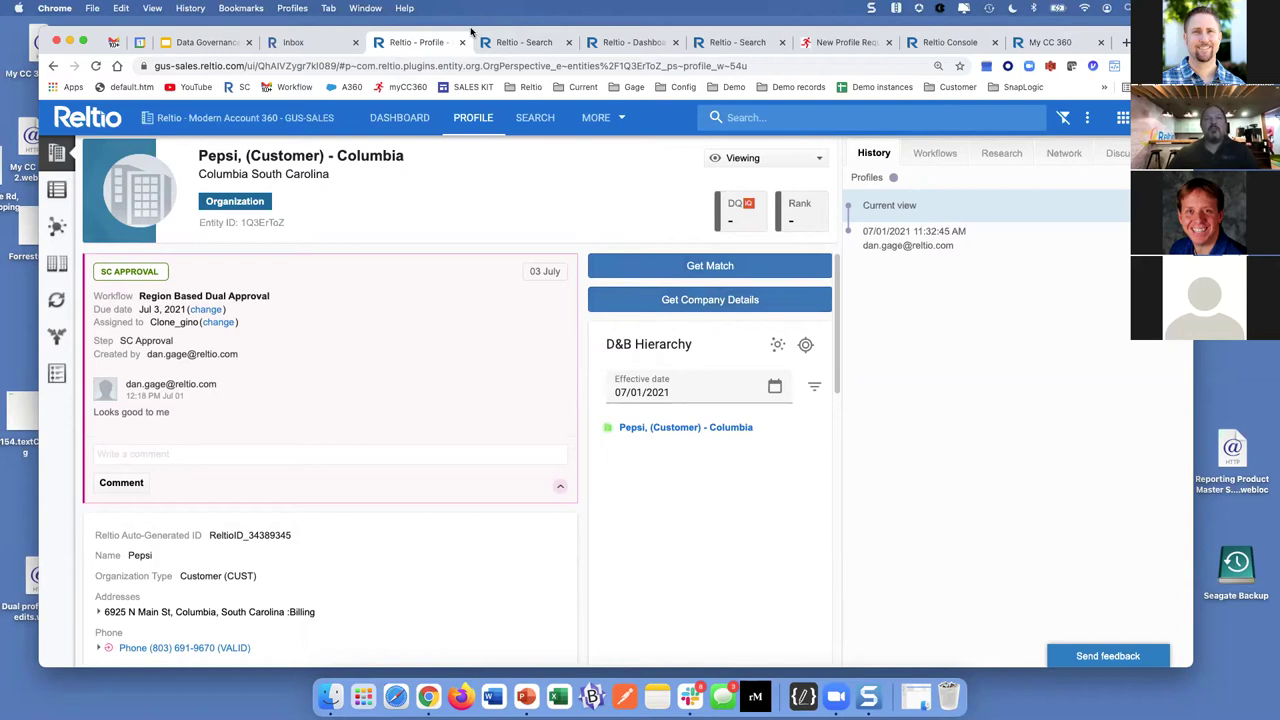
Open Chevy Chase Leaf Blowers from the organization search results, expand its potential match's rules, and show all its potential matches
left_click(545, 41)
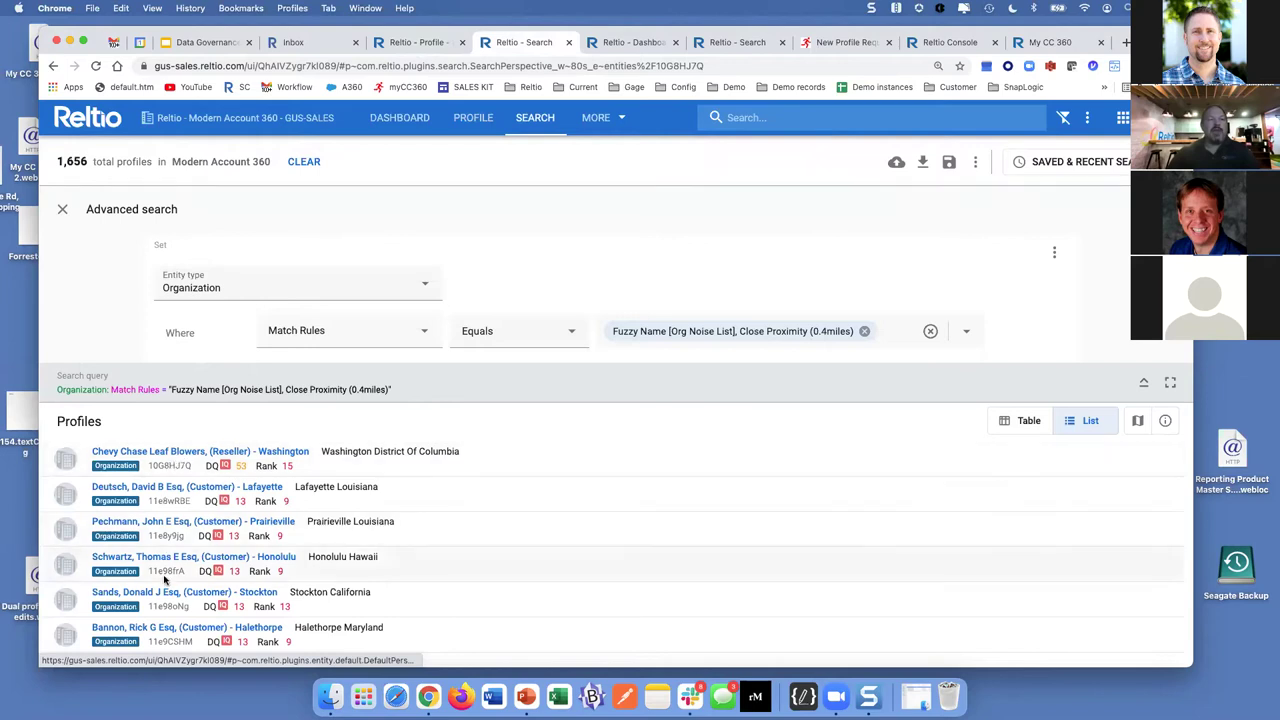
left_click(290, 503)
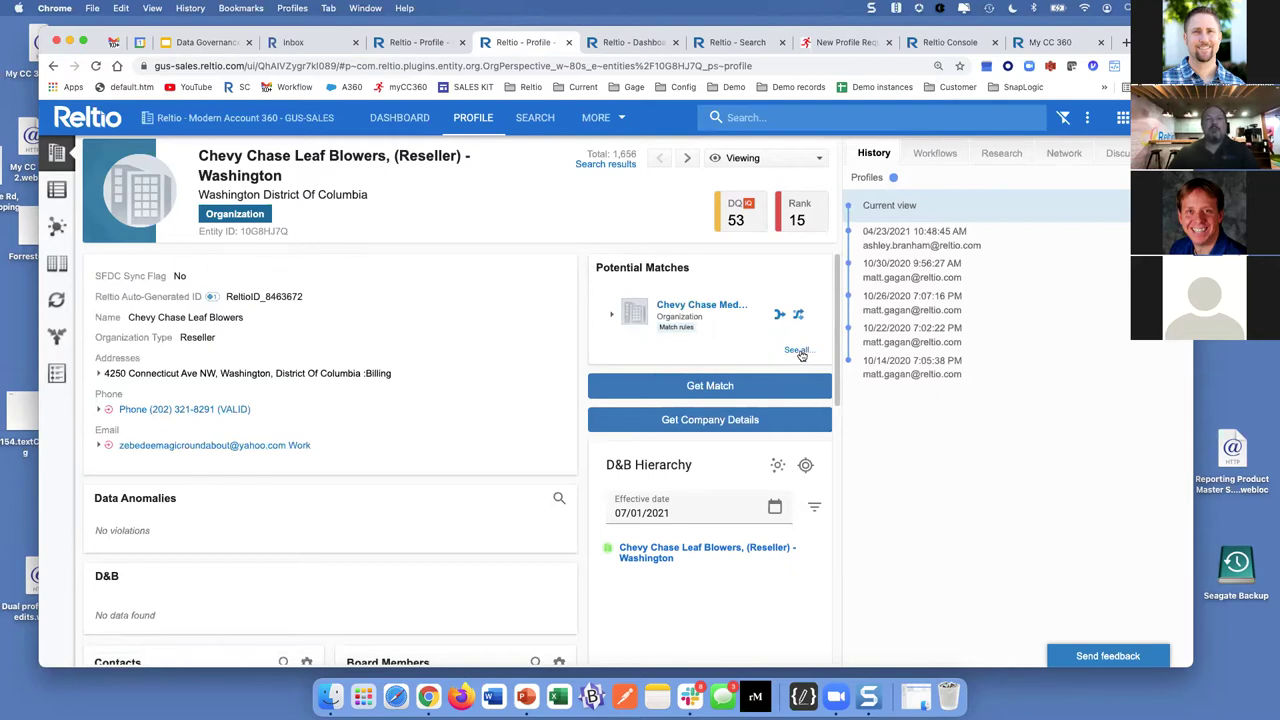
left_click(611, 318)
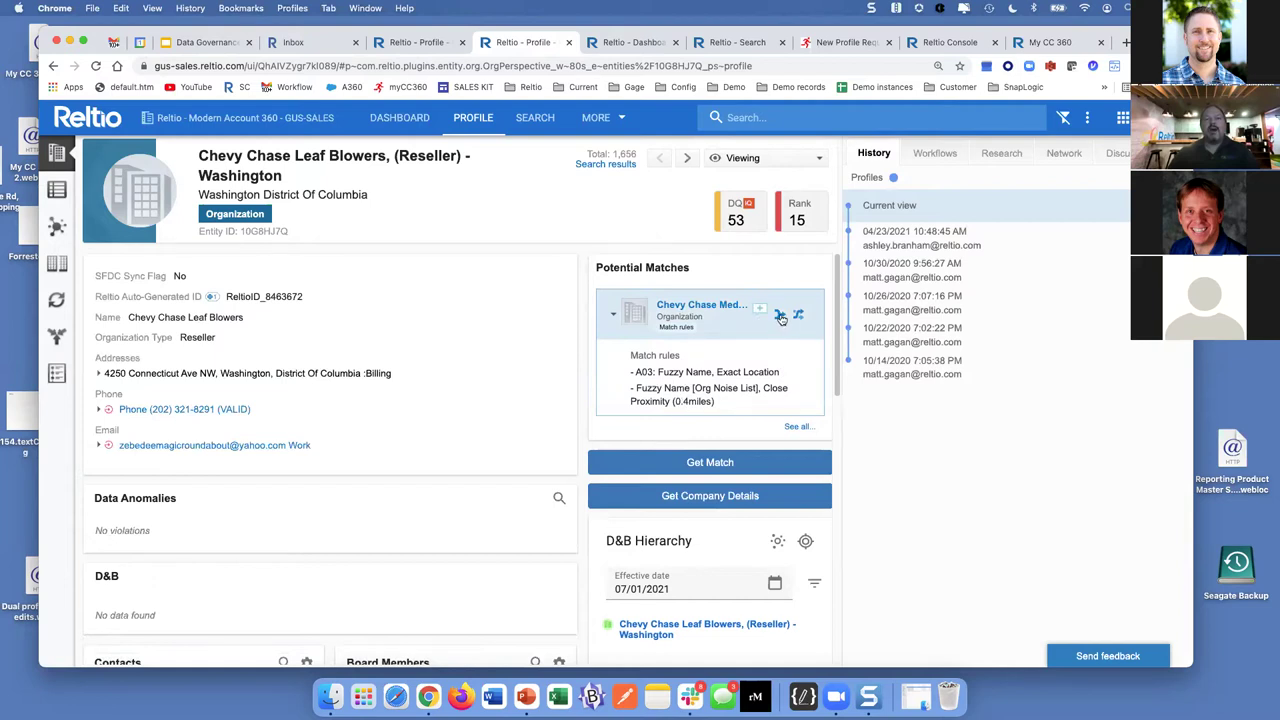
left_click(798, 428)
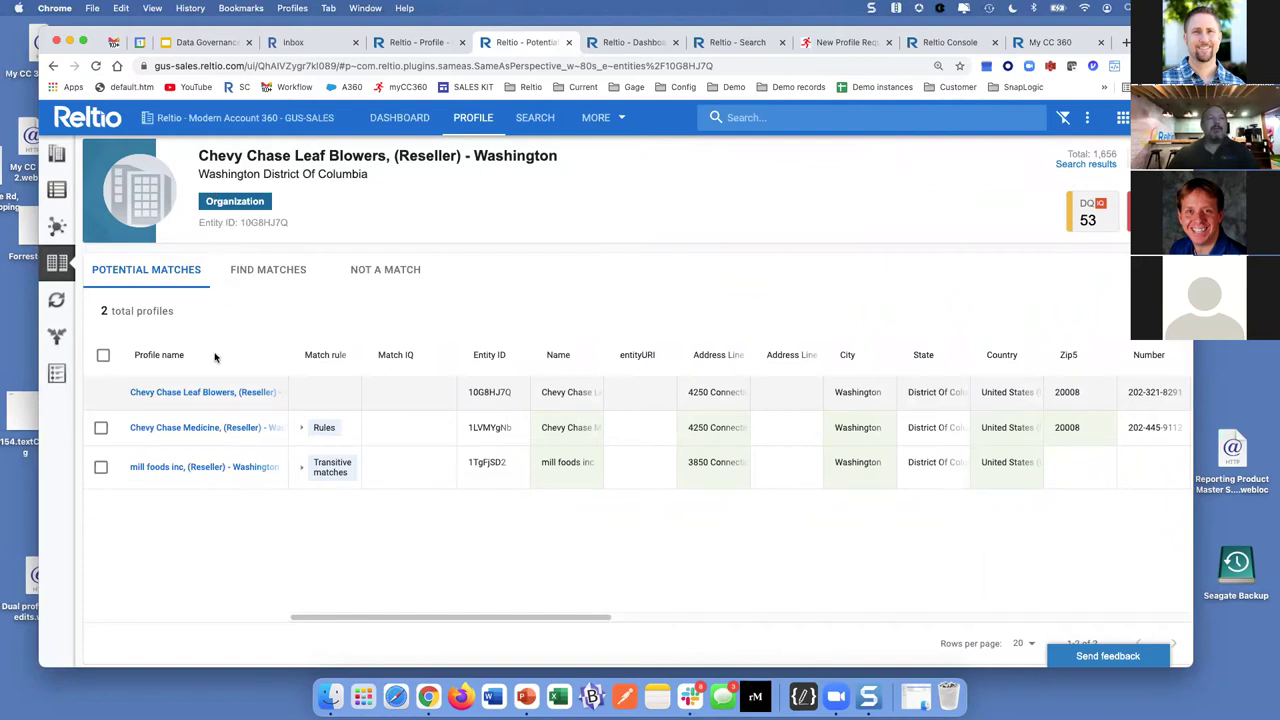
Browse the attributes available as columns for the potential matches table, without changing the column selection
mouse_move(183, 420)
left_click(1180, 354)
scroll(977, 560, "down", 1)
scroll(977, 560, "down", 10)
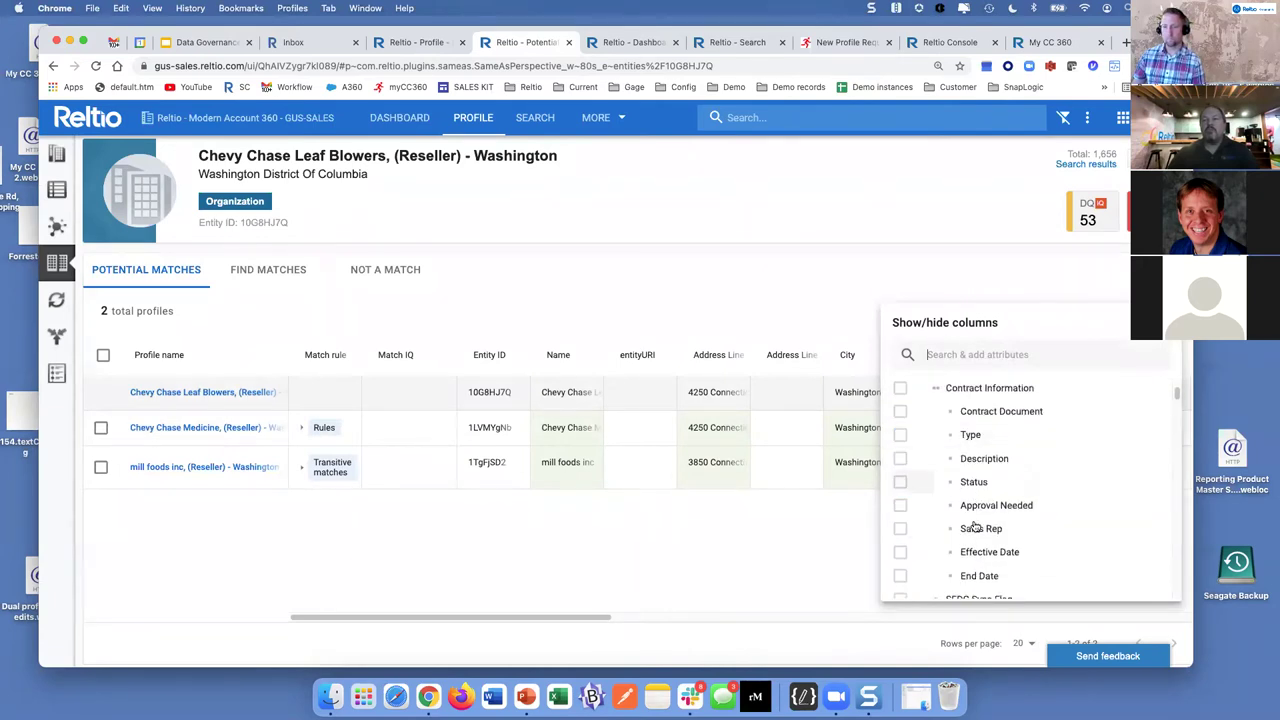
left_click(968, 251)
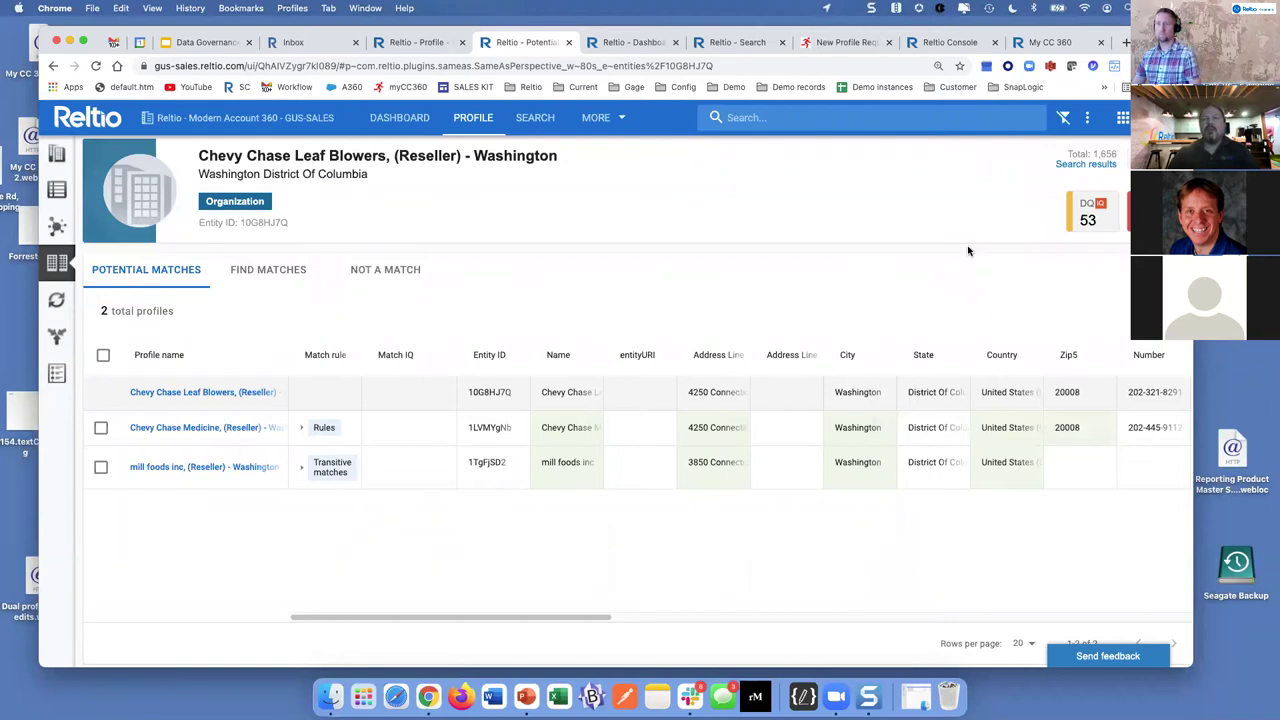
Select only Chevy Chase Medicine among the potential matches and compare it with Chevy Chase Leaf Blowers in the expanded comparison view
left_click(103, 355)
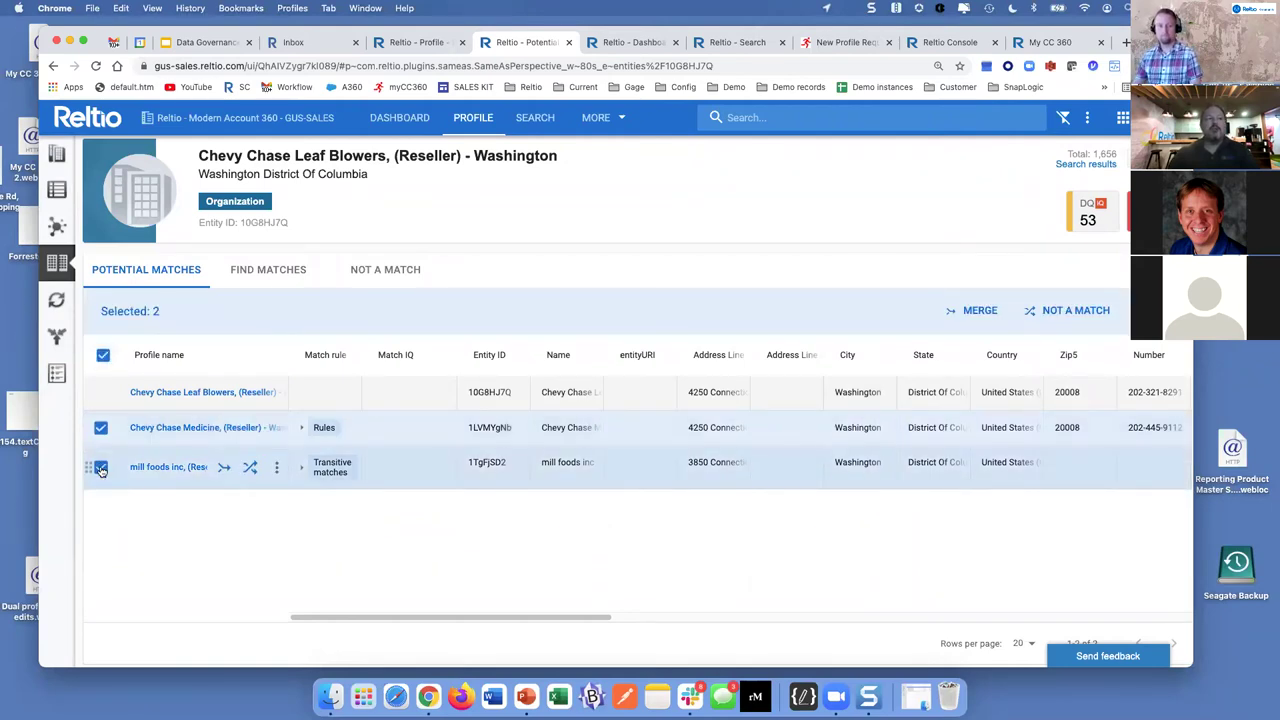
left_click(101, 468)
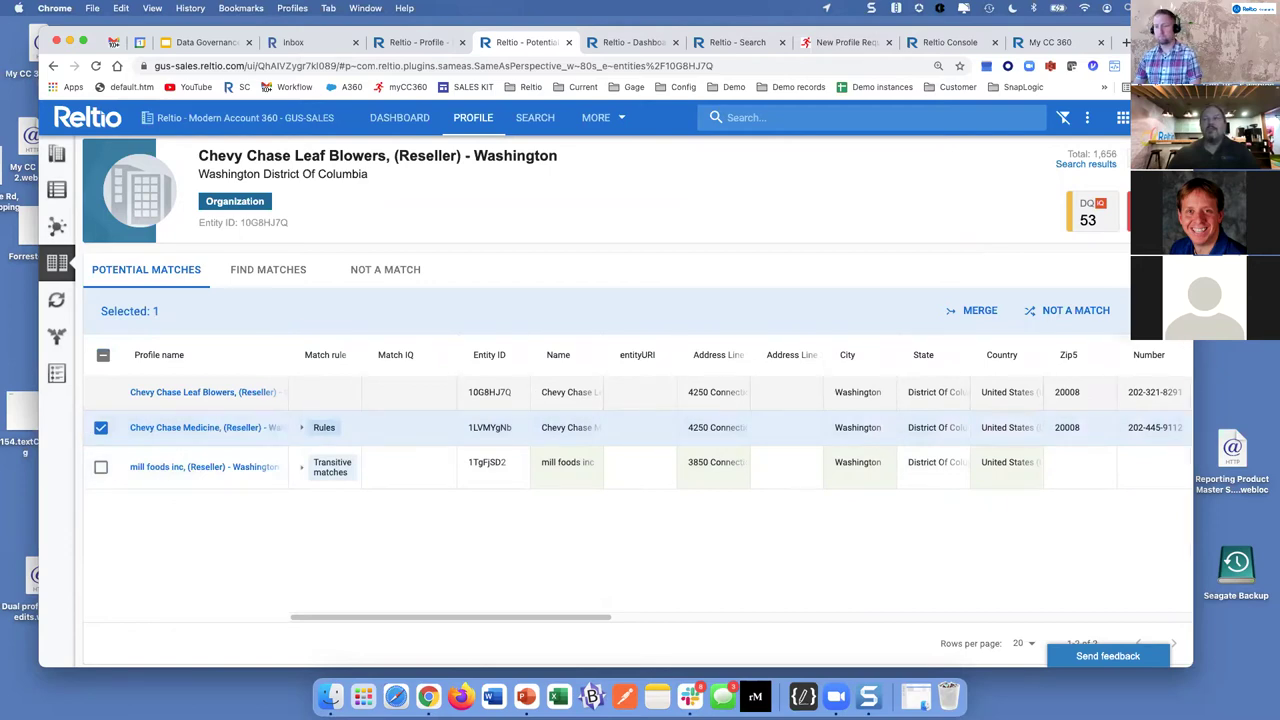
left_click(1174, 357)
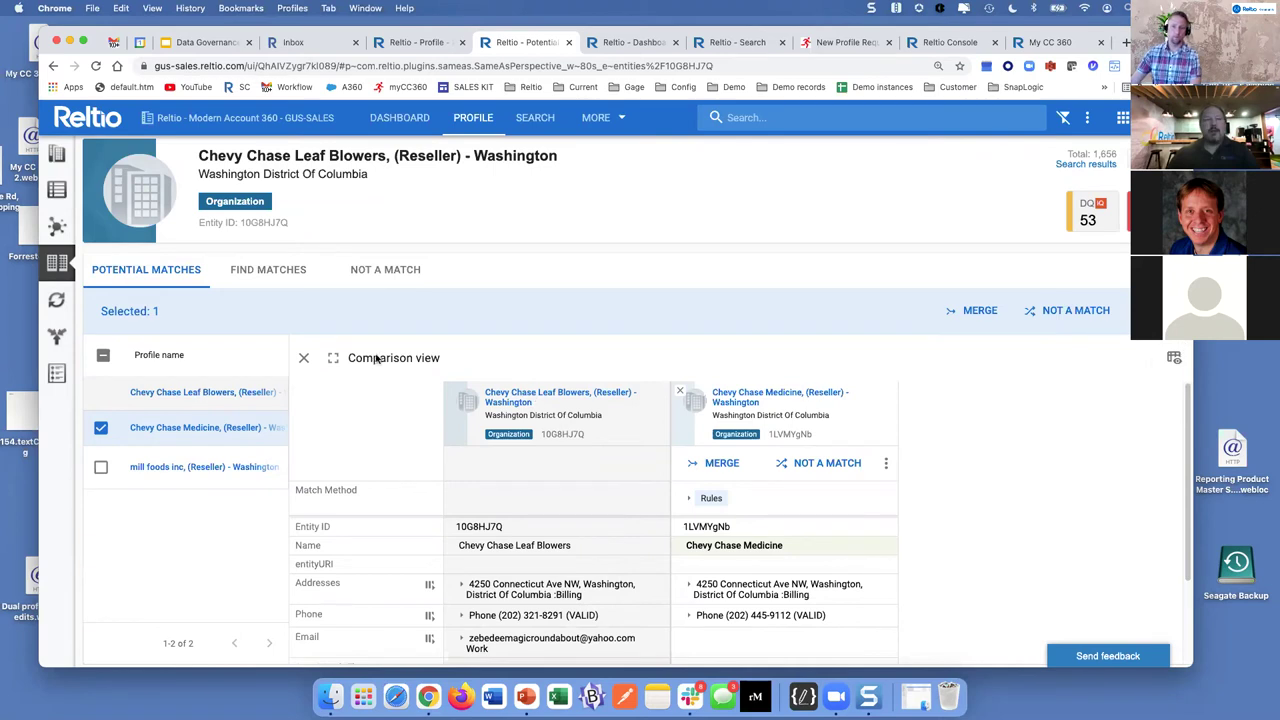
left_click(331, 361)
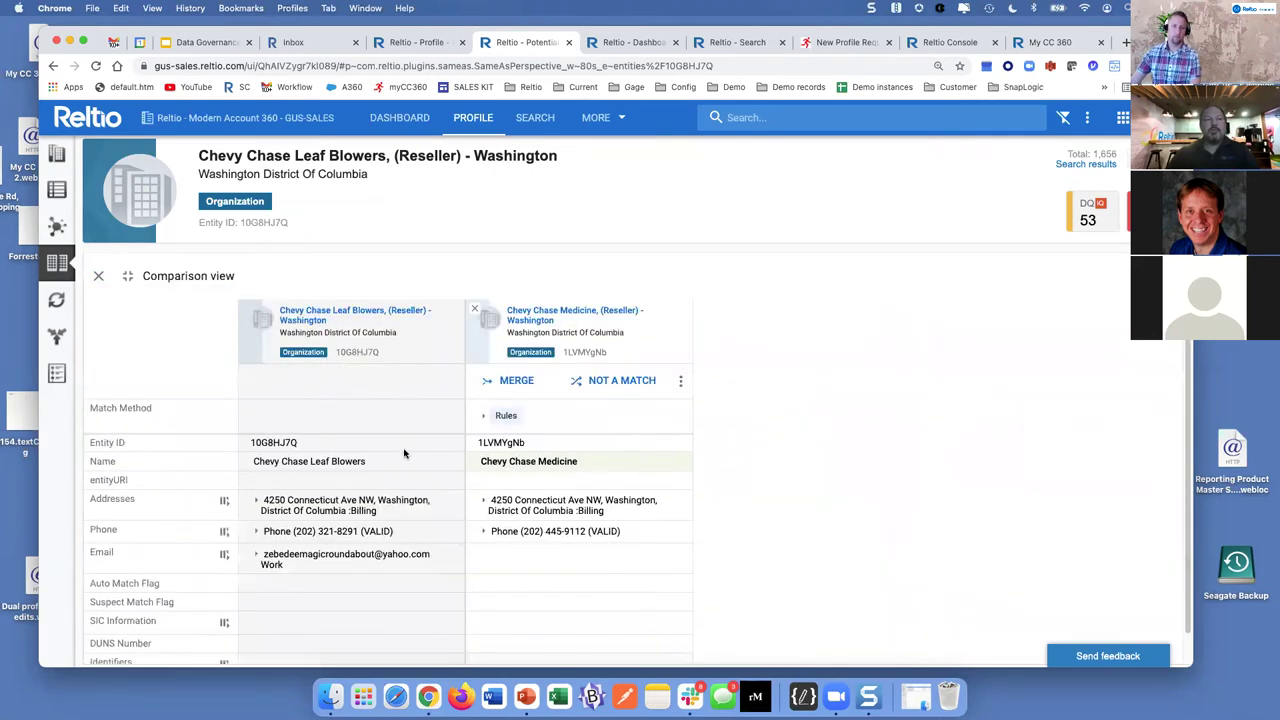
scroll(404, 454, "down", 1)
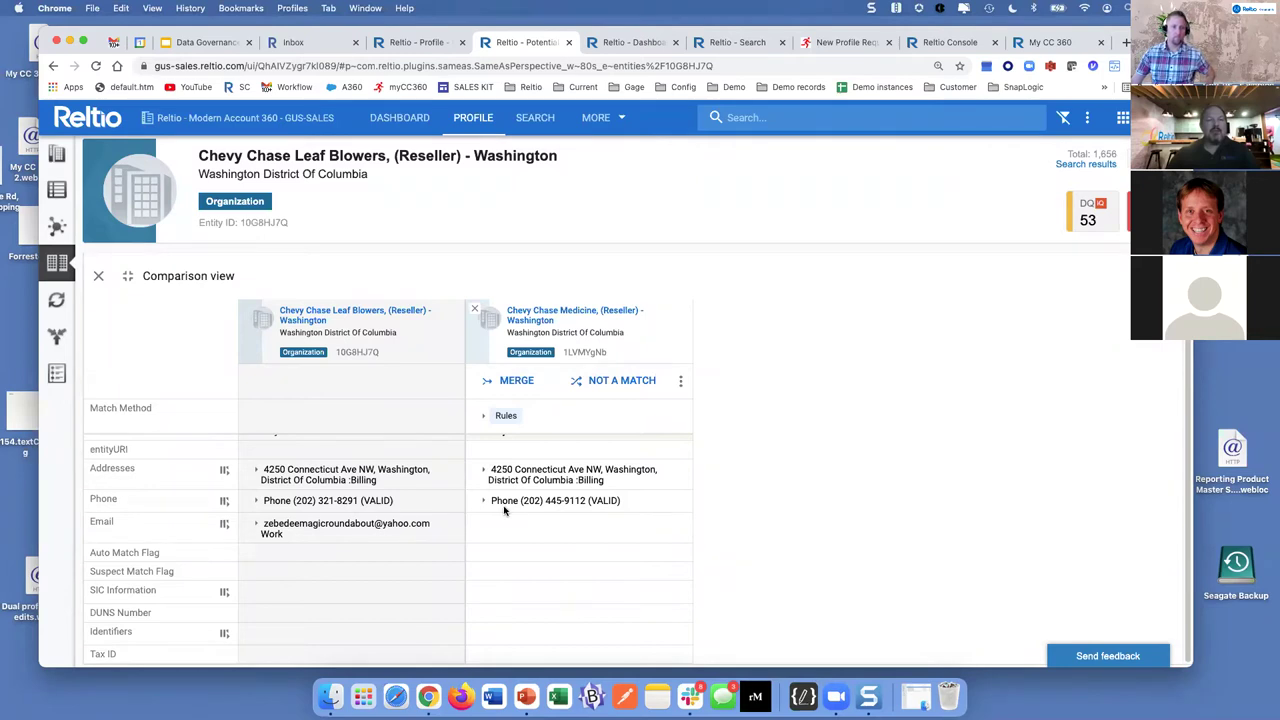
Merge Chevy Chase Medicine into Chevy Chase Leaf Blowers and review the organization's attribute sources and profile history
left_click(520, 381)
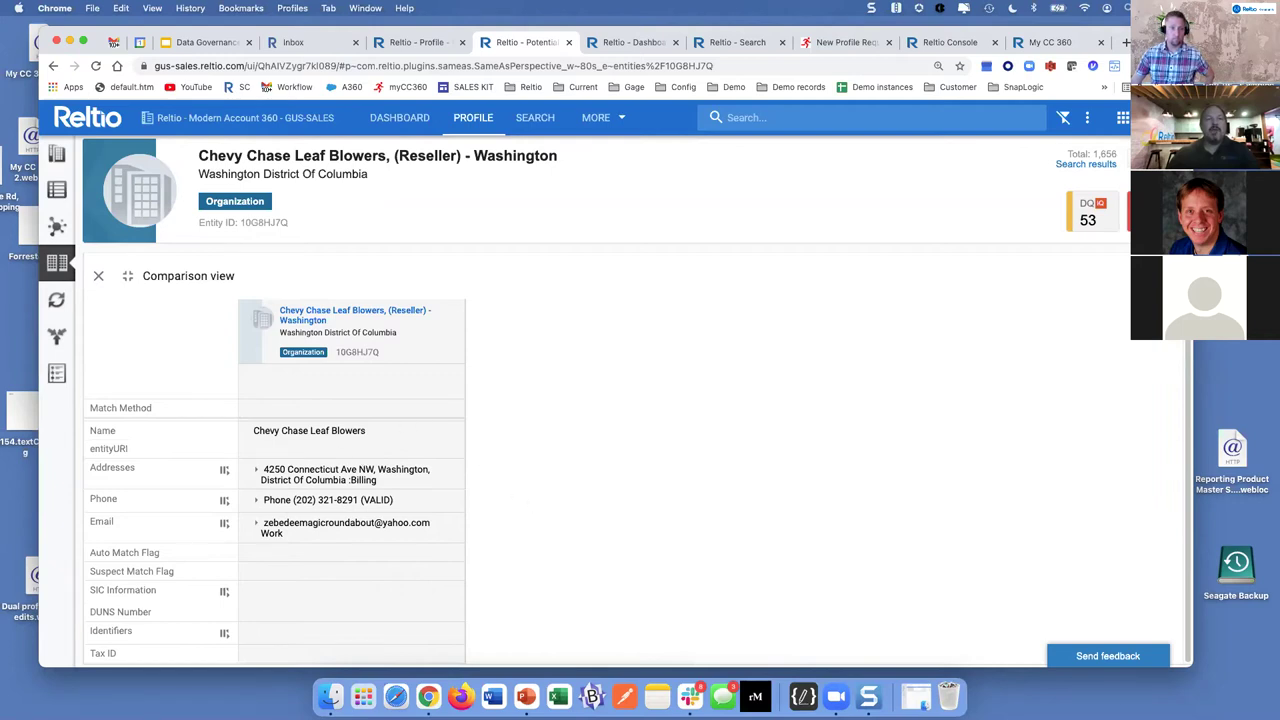
left_click(58, 337)
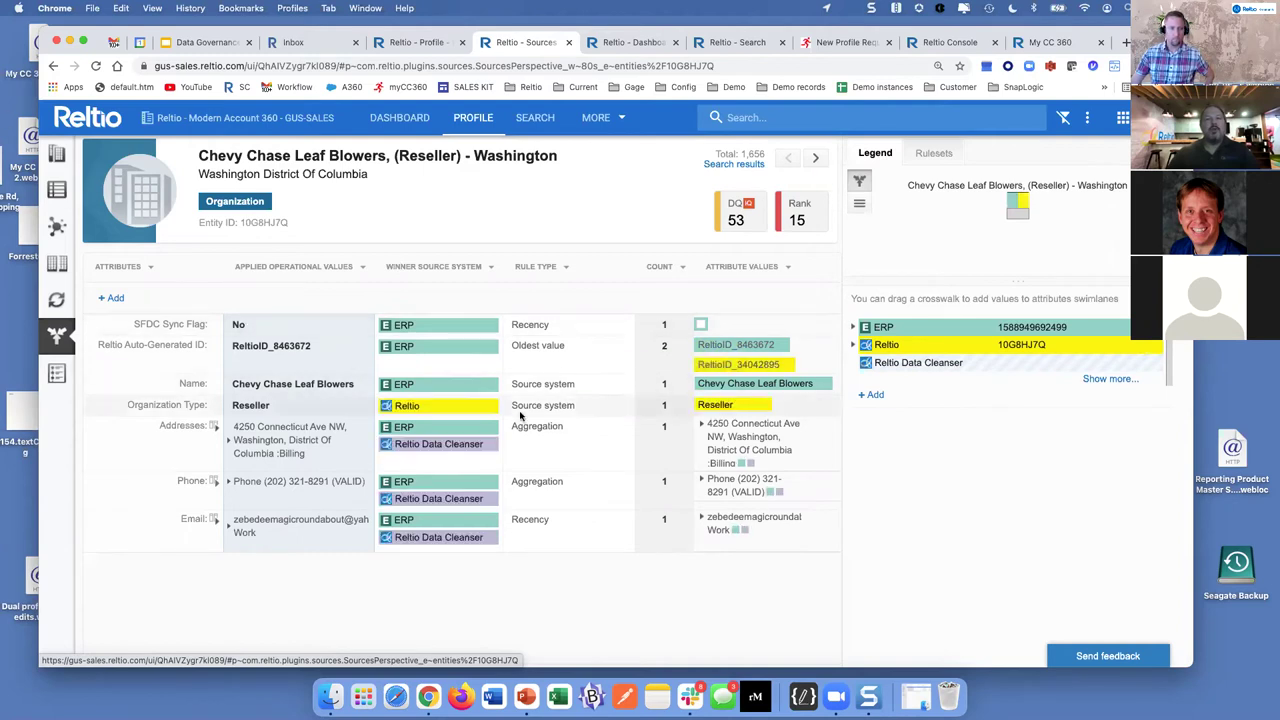
left_click(62, 156)
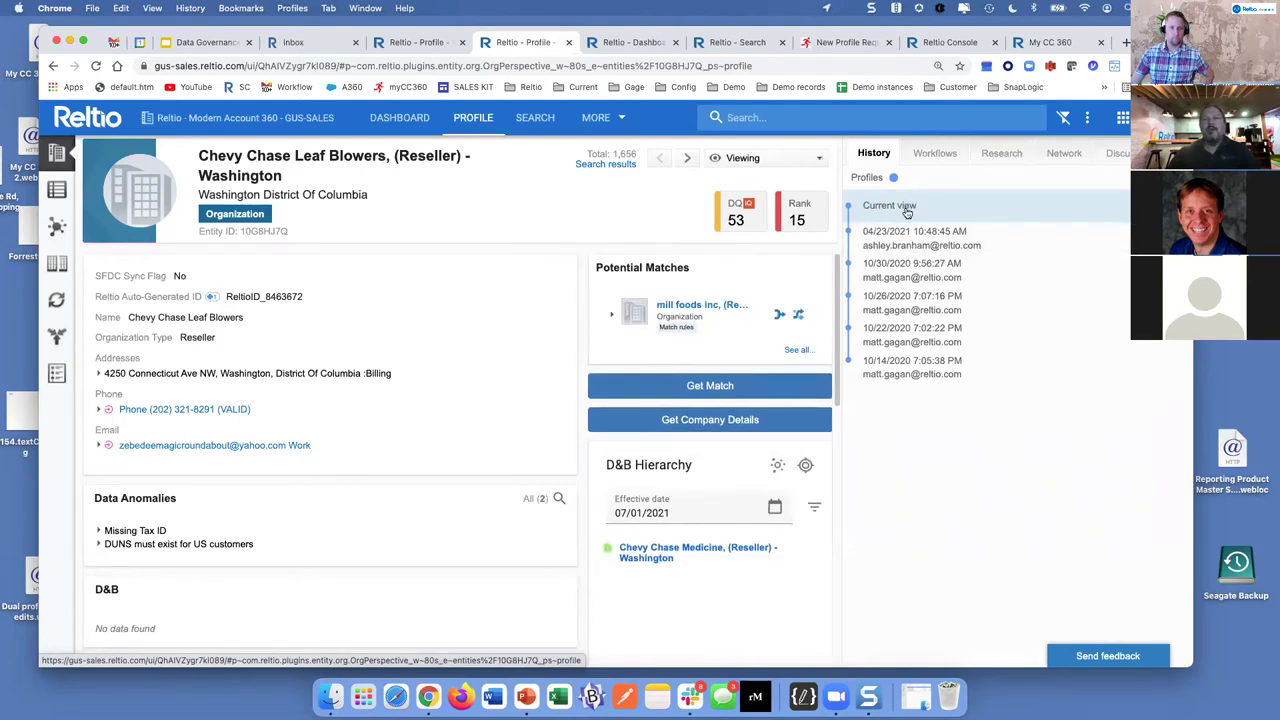
left_click(975, 260)
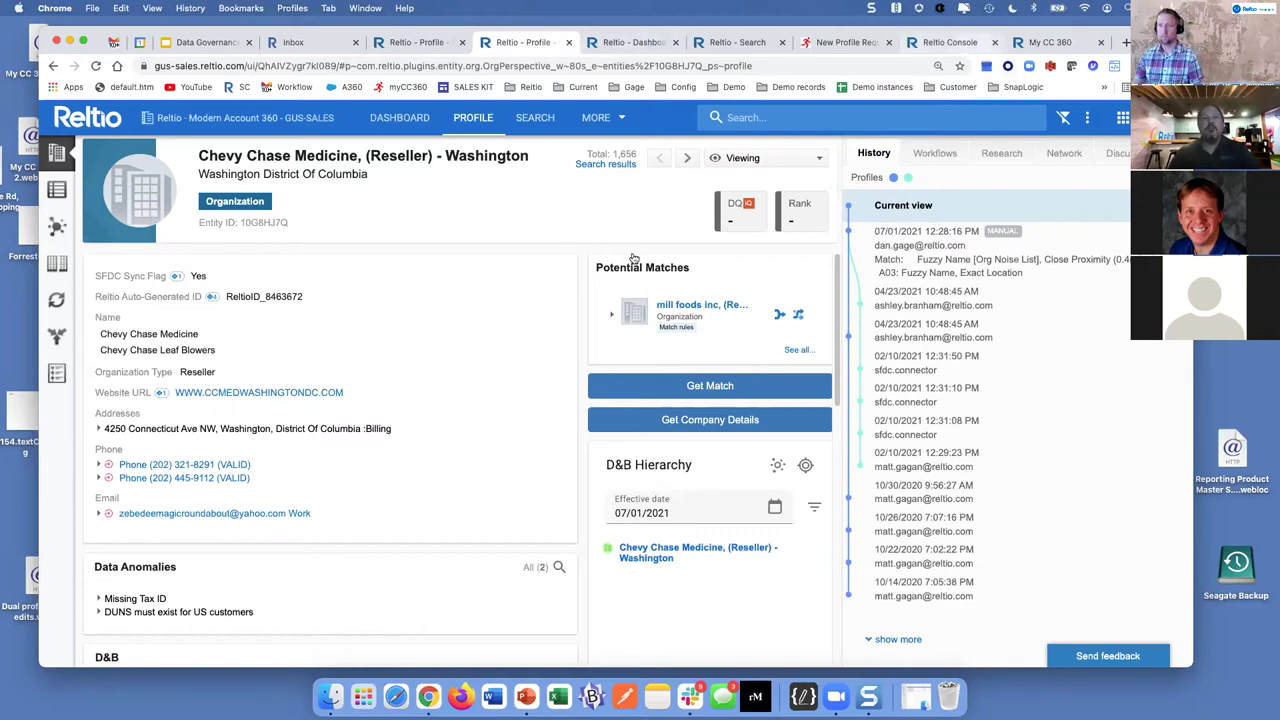
Glance at the Reltio Console, and view the rule types offered for the Reltio Auto-Generated ID in Pepsi's attribute sources without changing the rule
left_click(969, 45)
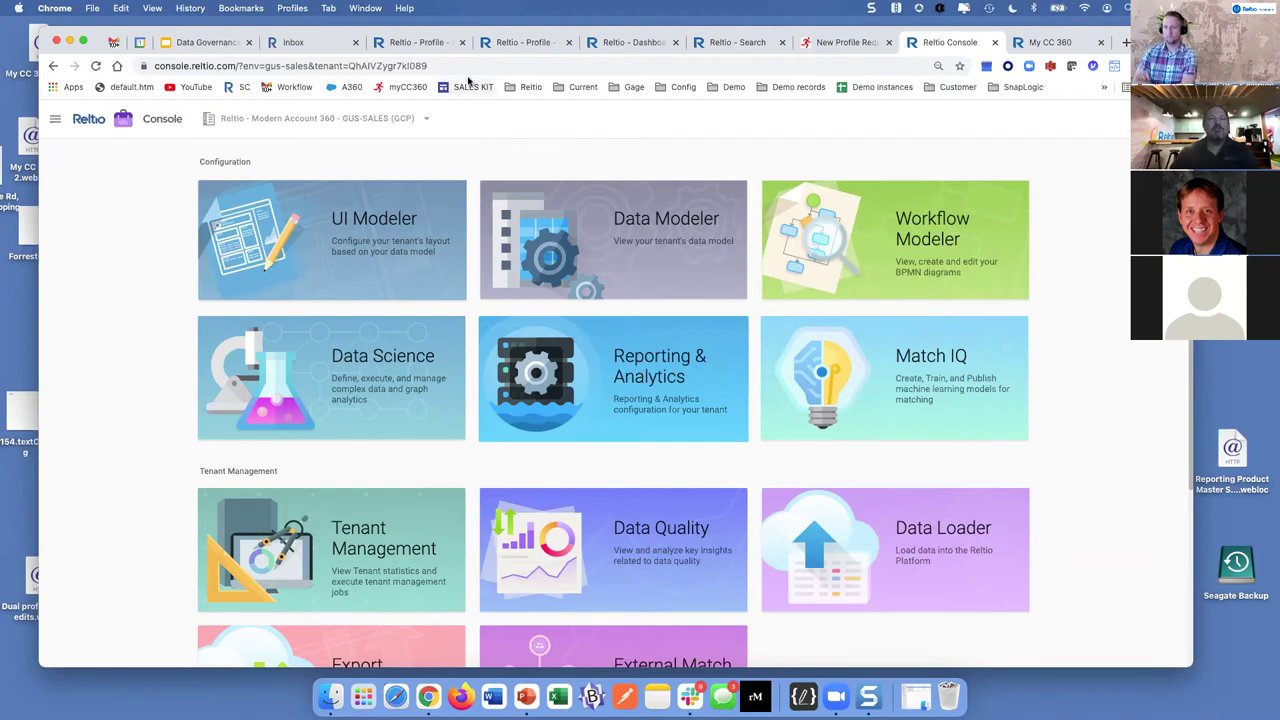
left_click(418, 42)
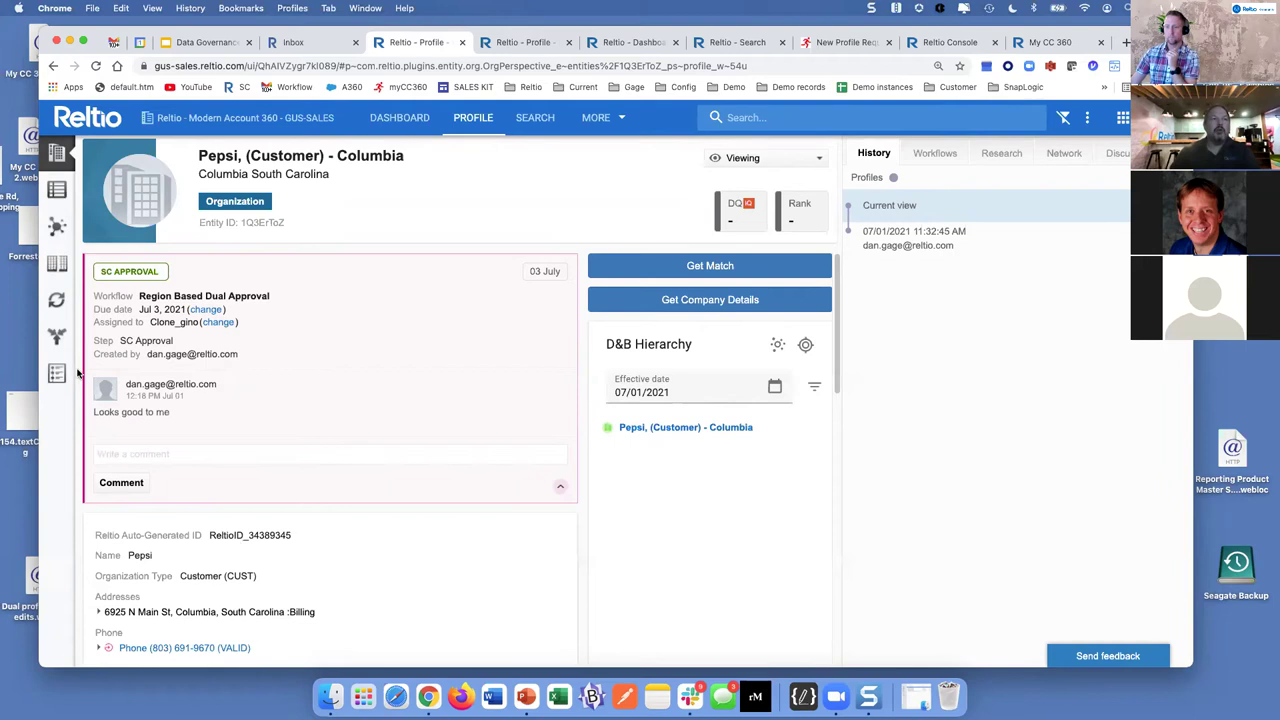
left_click(62, 337)
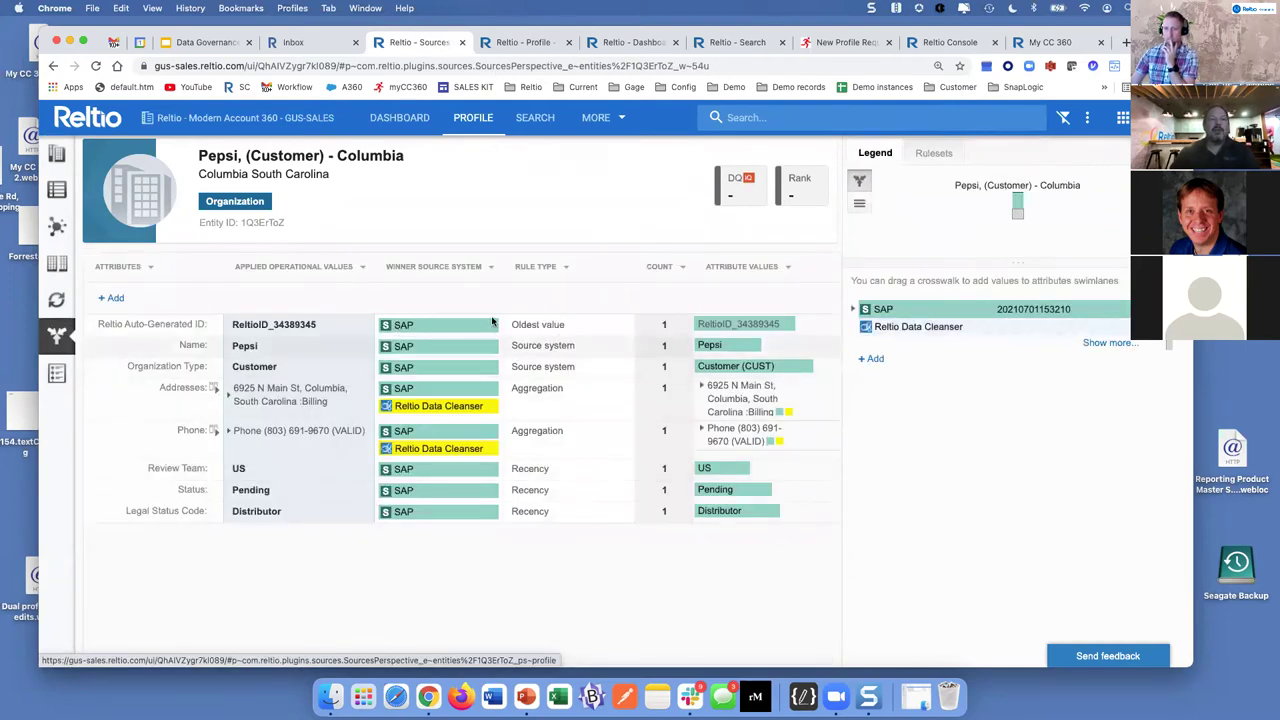
left_click(627, 330)
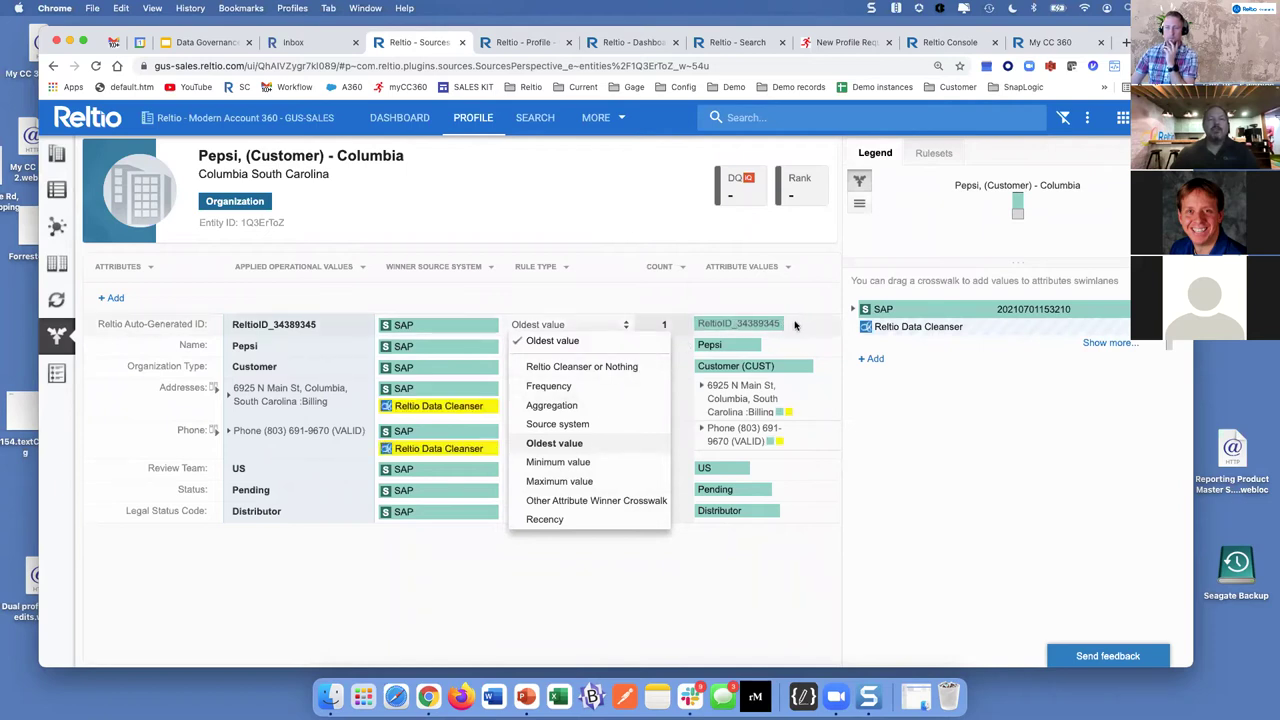
left_click(677, 255)
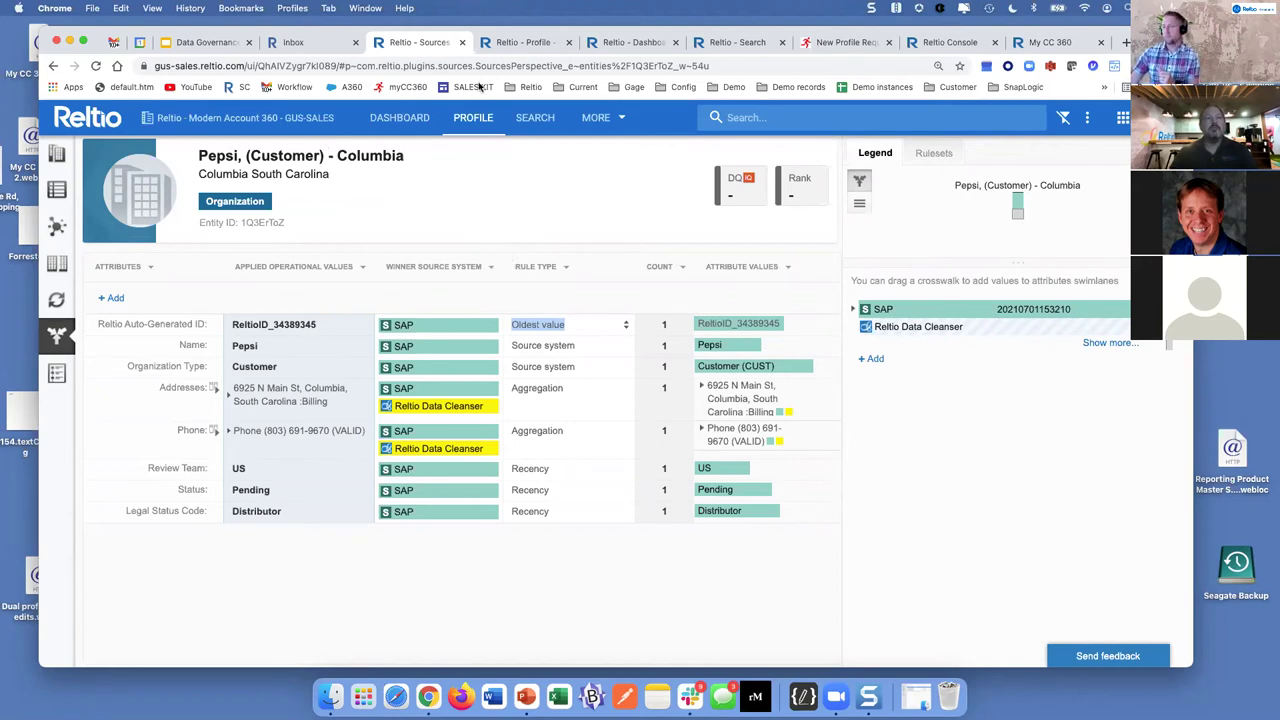
Return to the Chevy Chase Medicine profile, advance to the next organization in the search results, and show all its potential matches
left_click(528, 42)
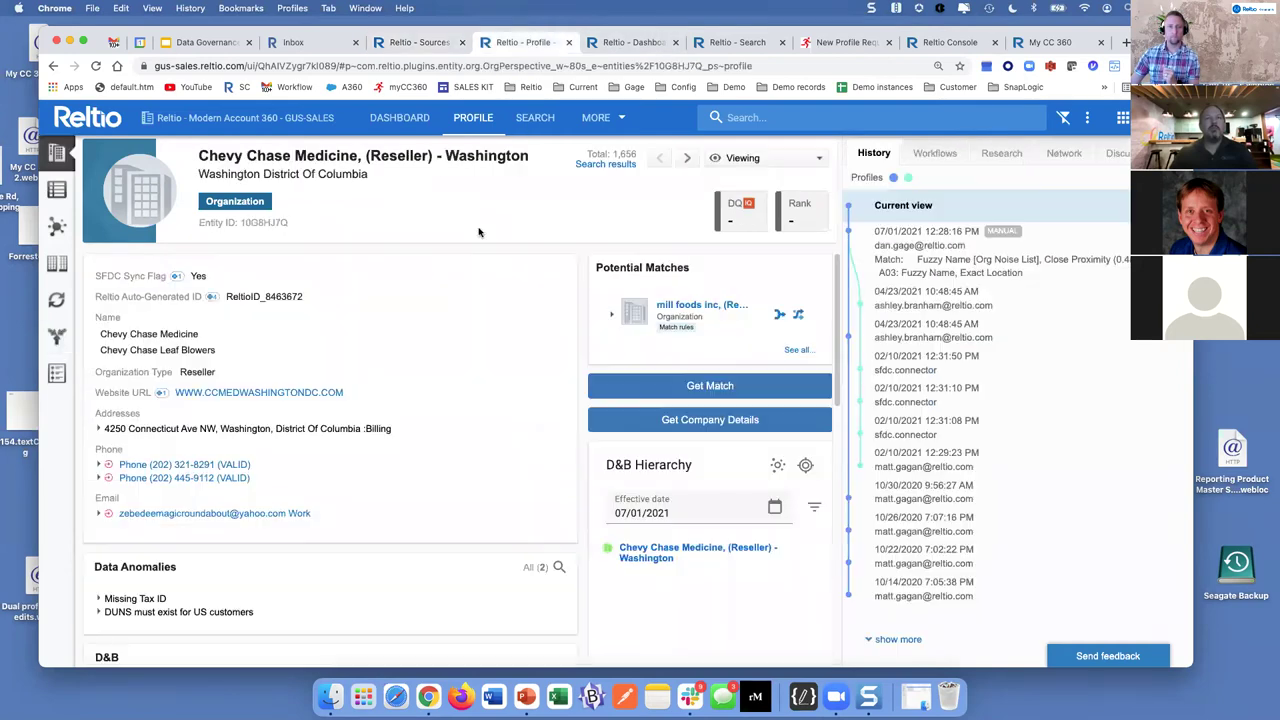
left_click(689, 160)
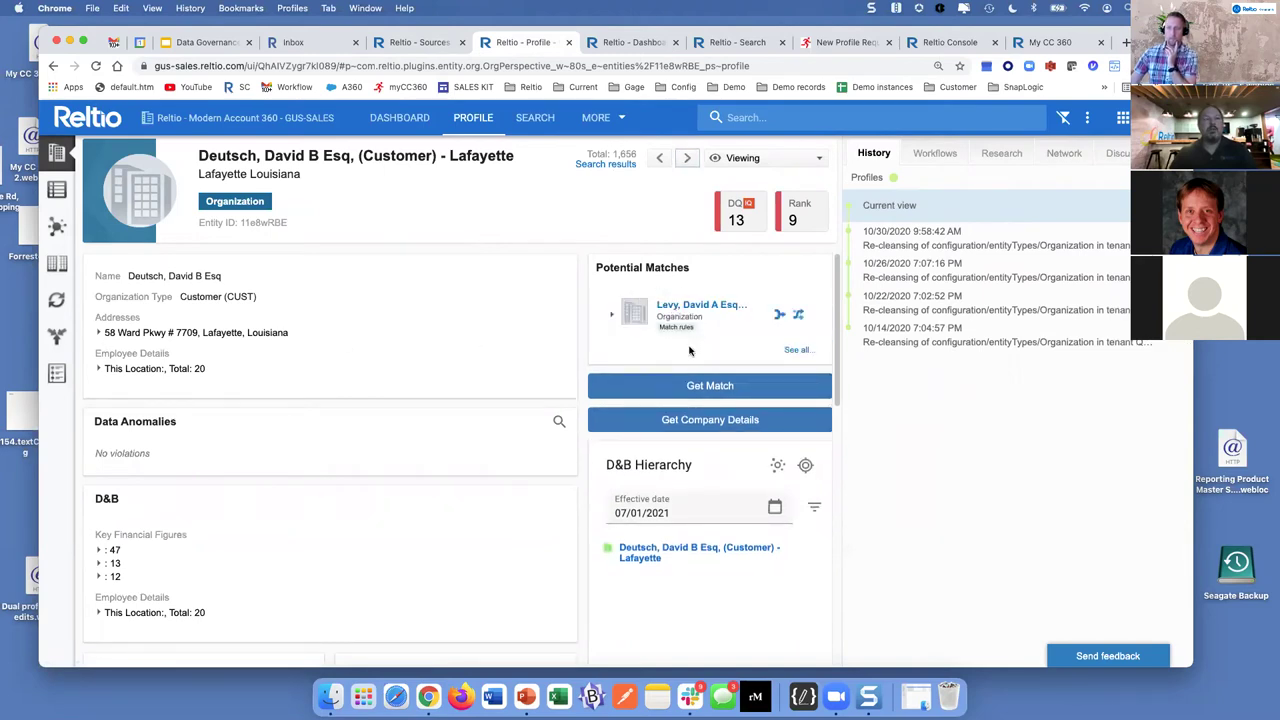
left_click(797, 350)
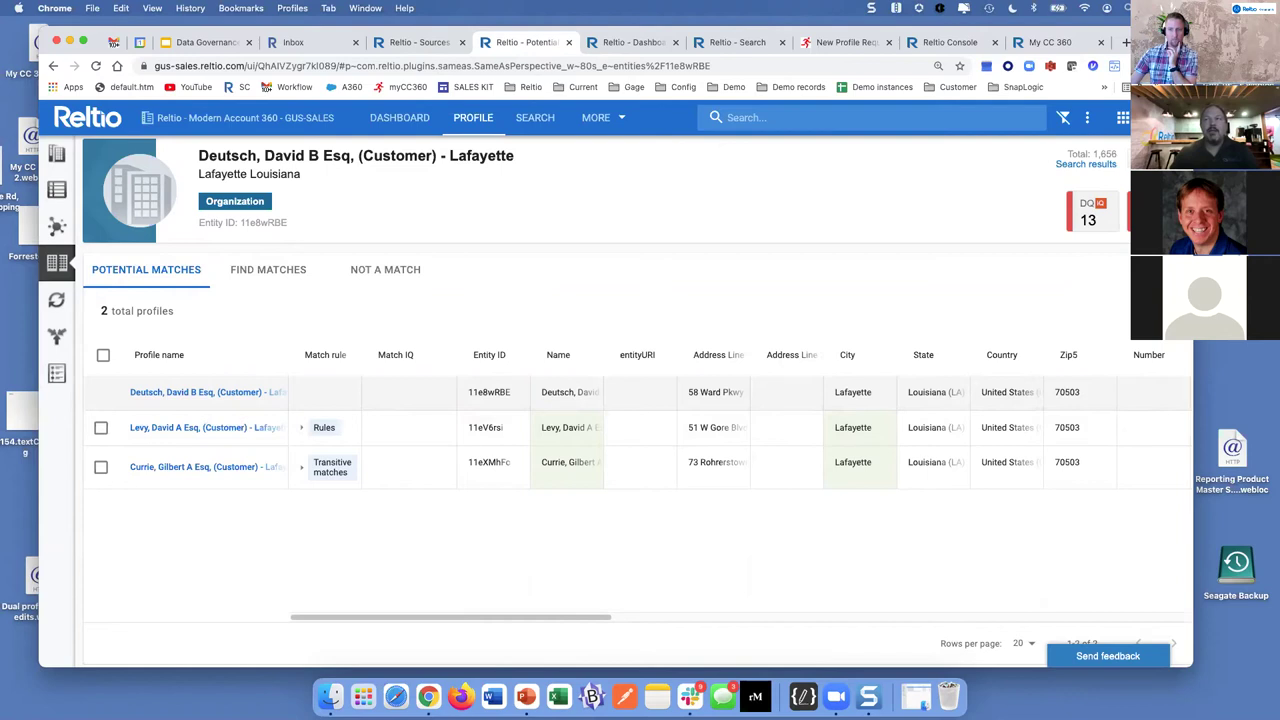
Open the view preferences and save them with the new view enabled for Potential Matches
left_click(1160, 117)
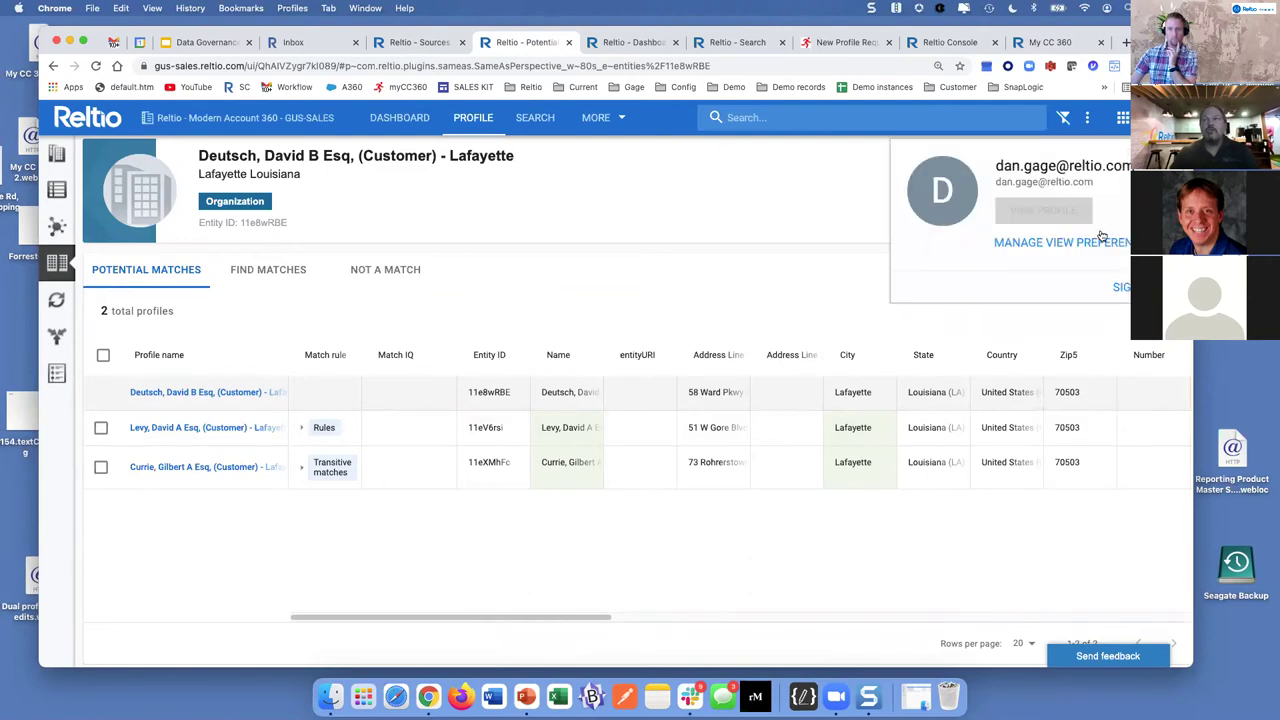
left_click(1060, 243)
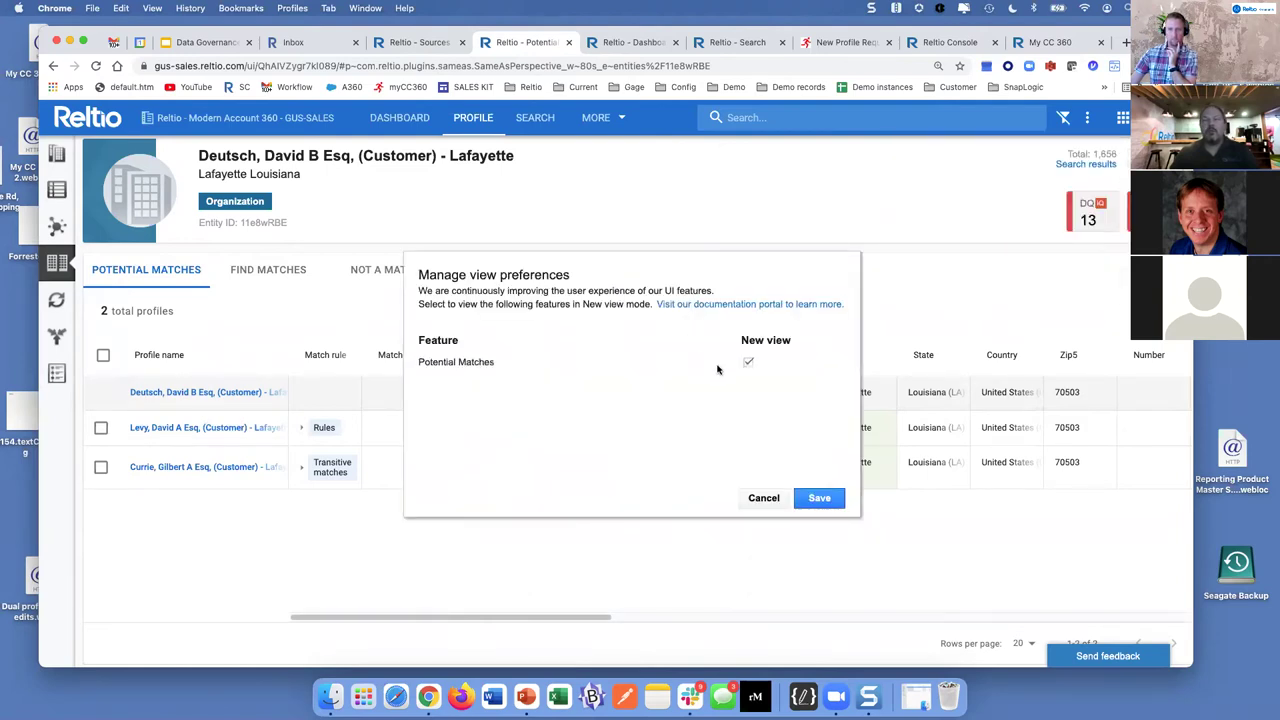
left_click(810, 497)
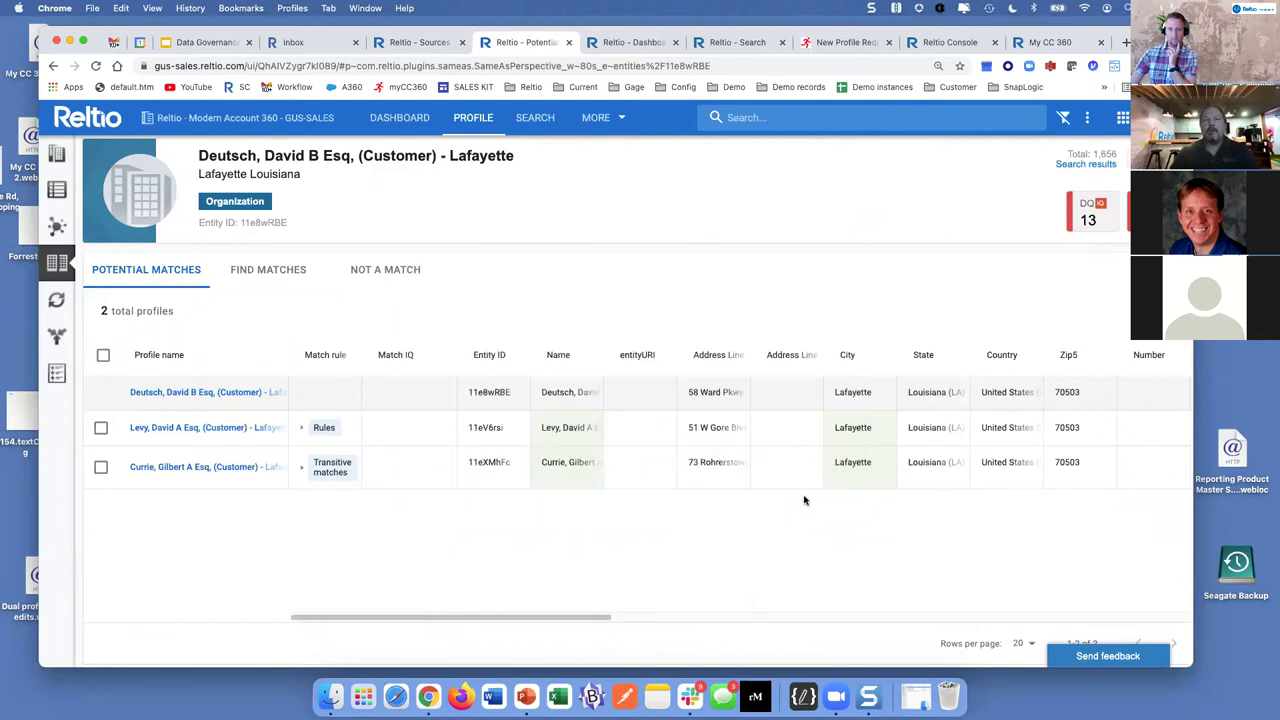
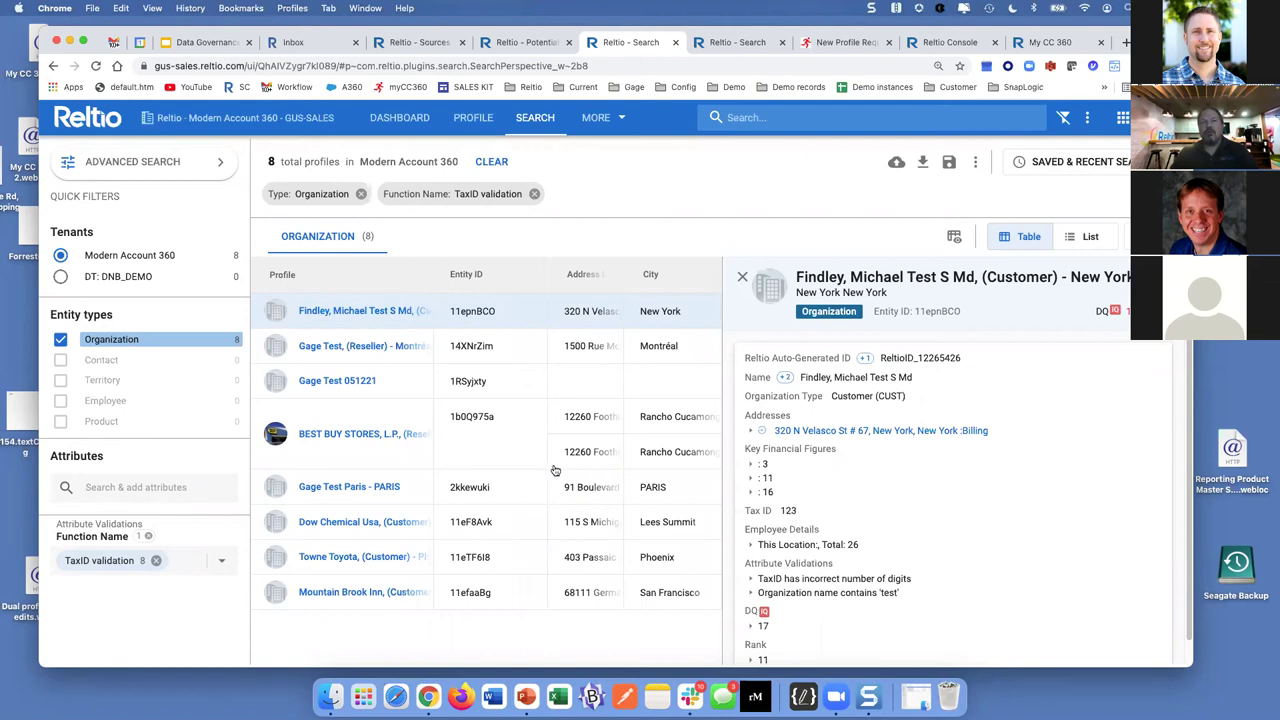
Preview the BEST BUY STORES and Paris test organization records in the TaxID validation results and examine their attributes
left_click(497, 437)
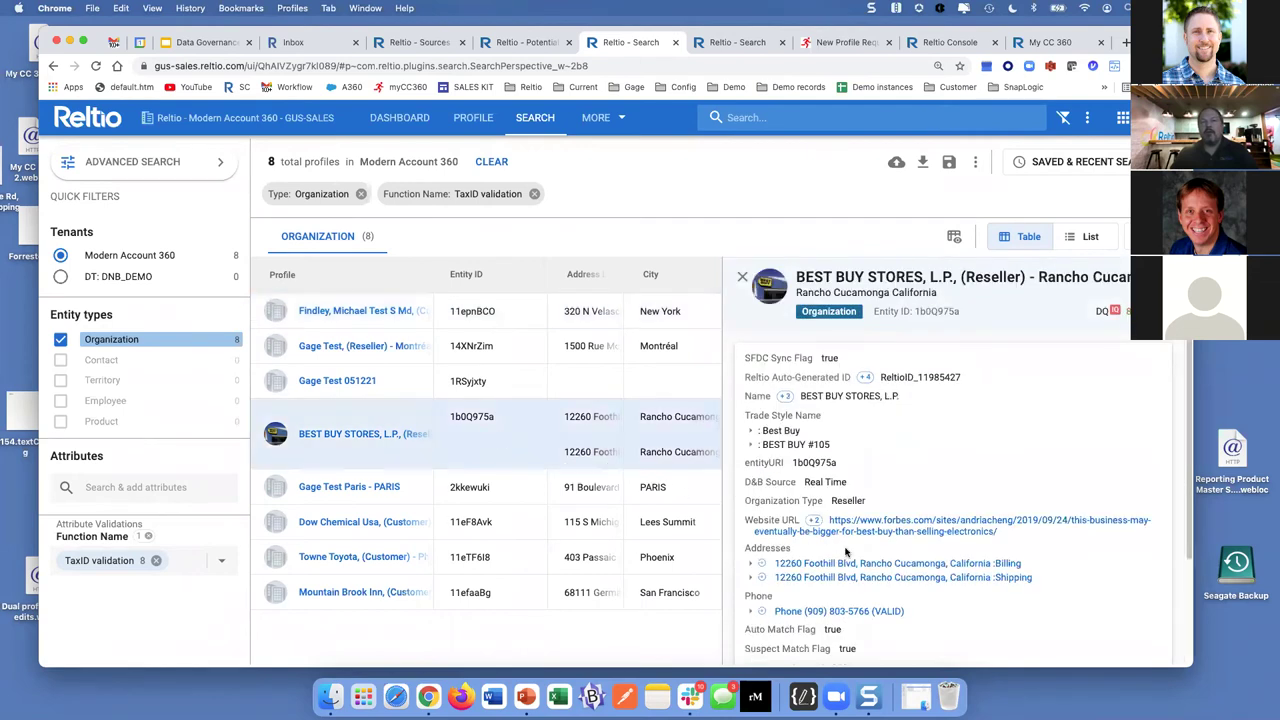
scroll(863, 544, "down", 3)
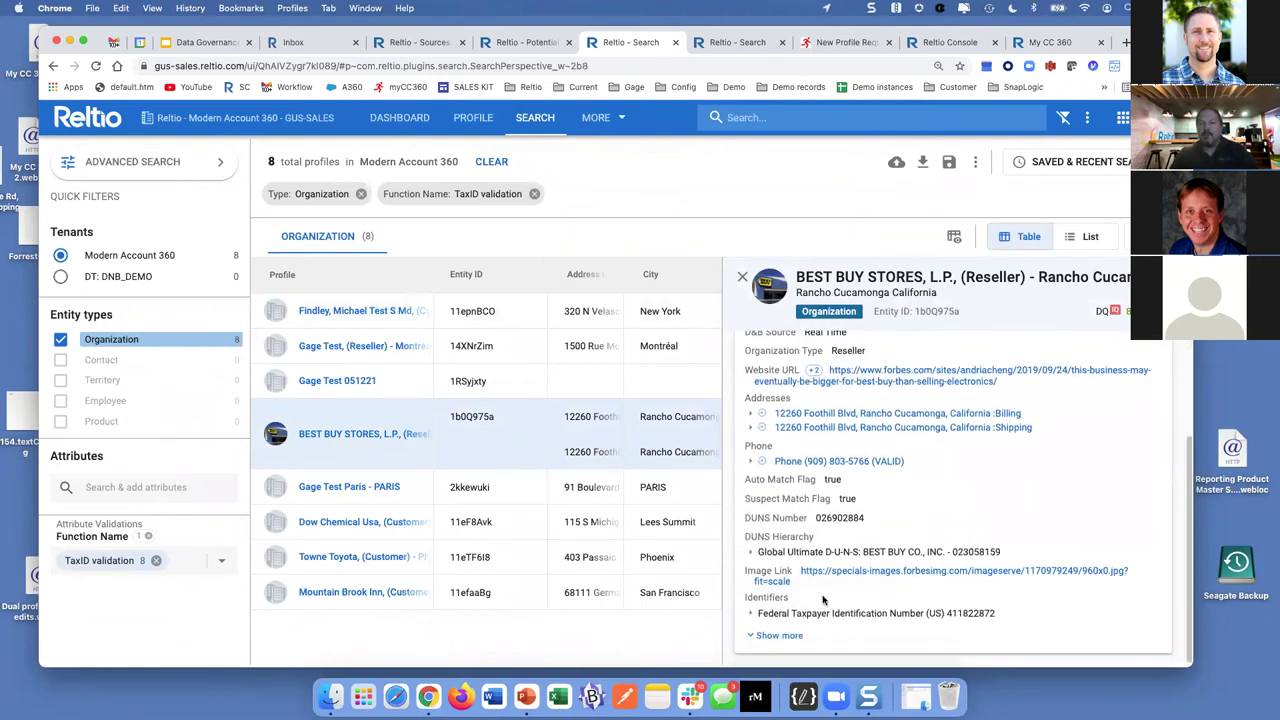
scroll(823, 599, "up", 3)
scroll(823, 600, "down", 1)
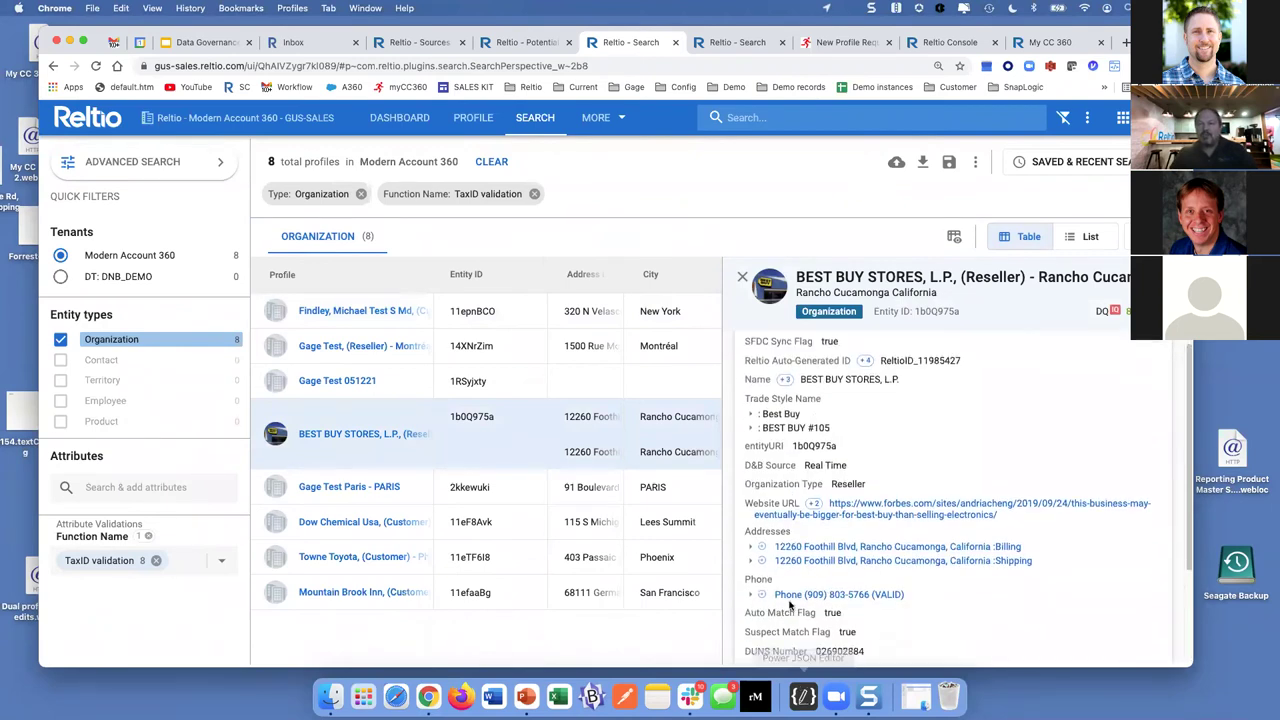
left_click(414, 487)
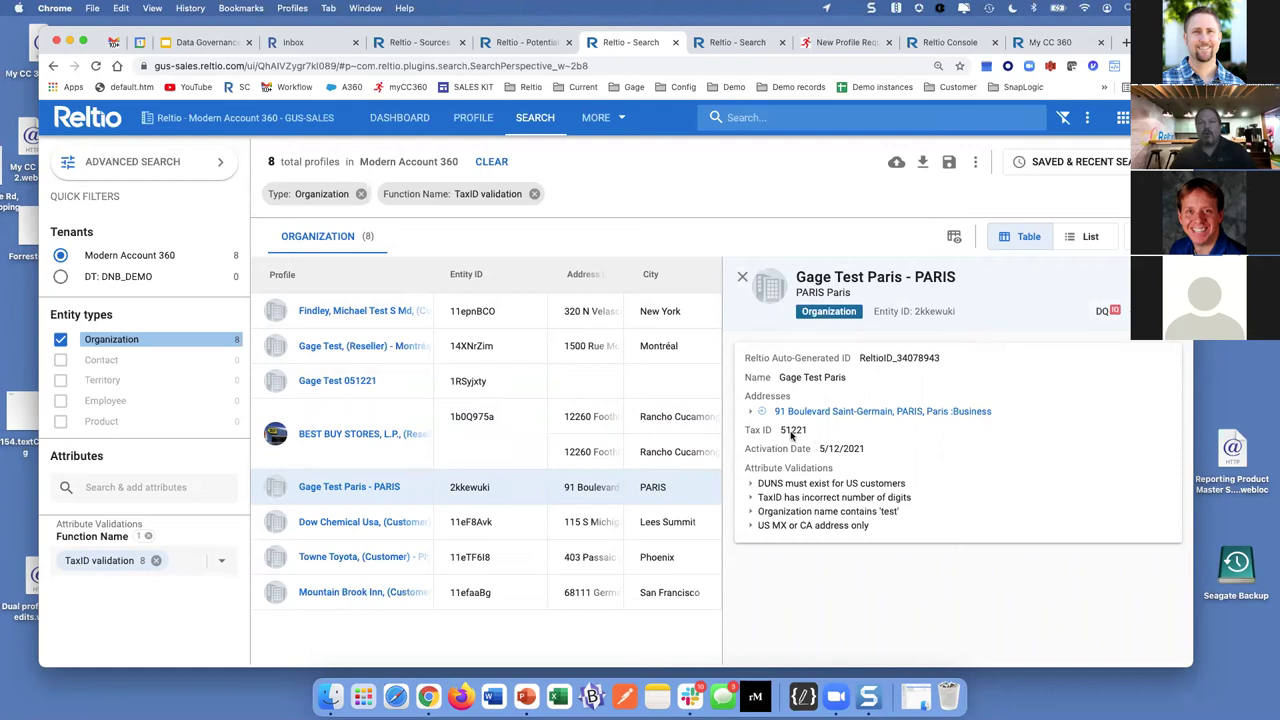
Open the Paris test organization's profile for editing, replace its Tax ID with a nine-digit number, and save the profile
left_click(396, 489)
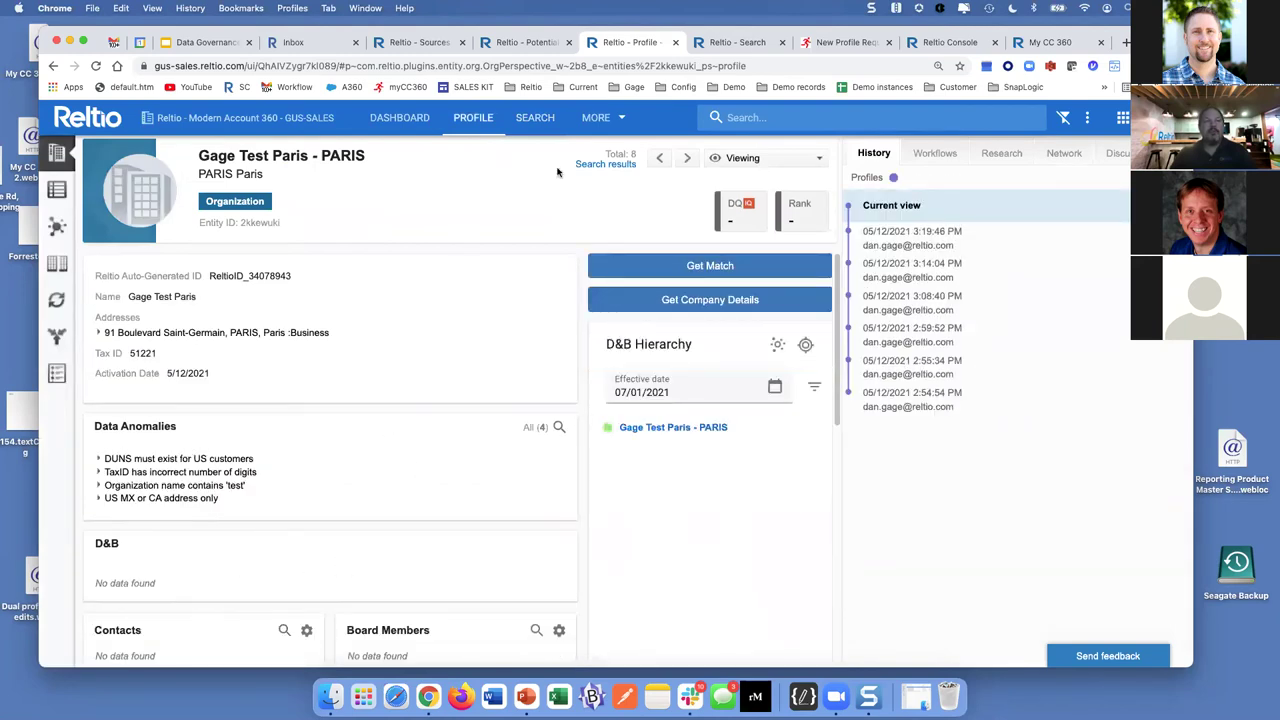
left_click(748, 159)
left_click(757, 179)
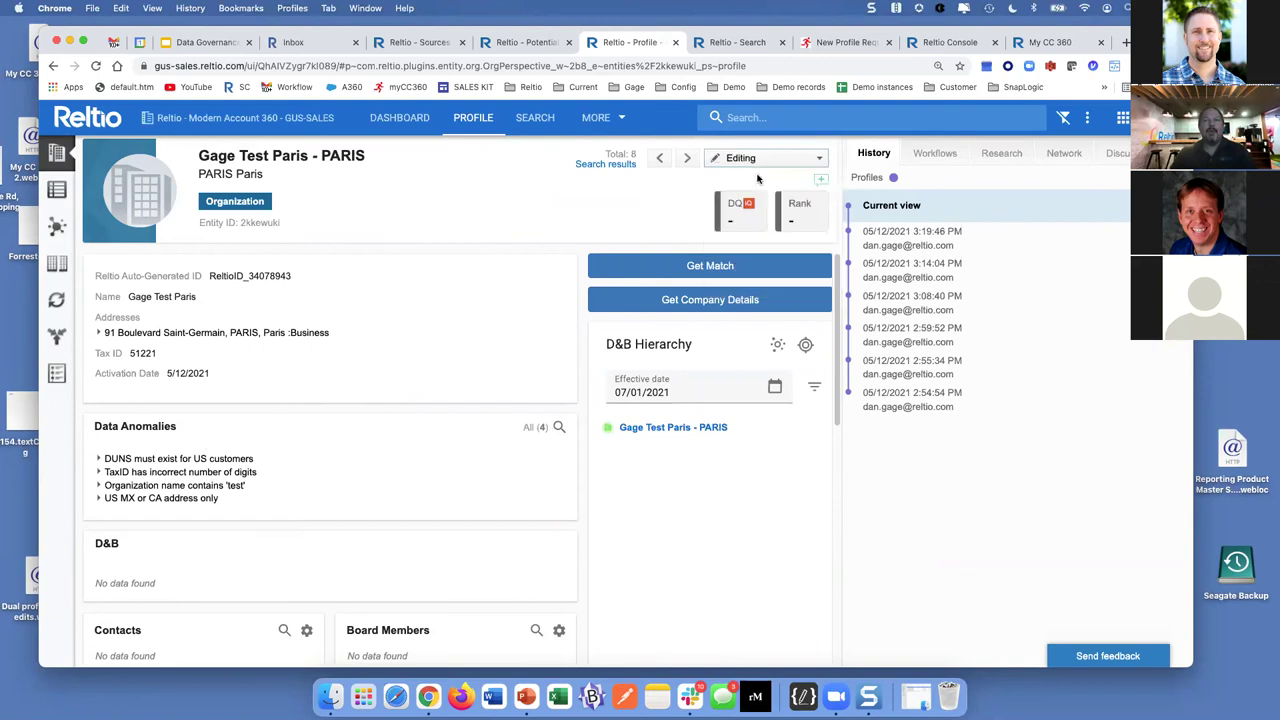
left_click_drag(130, 431, 74, 433)
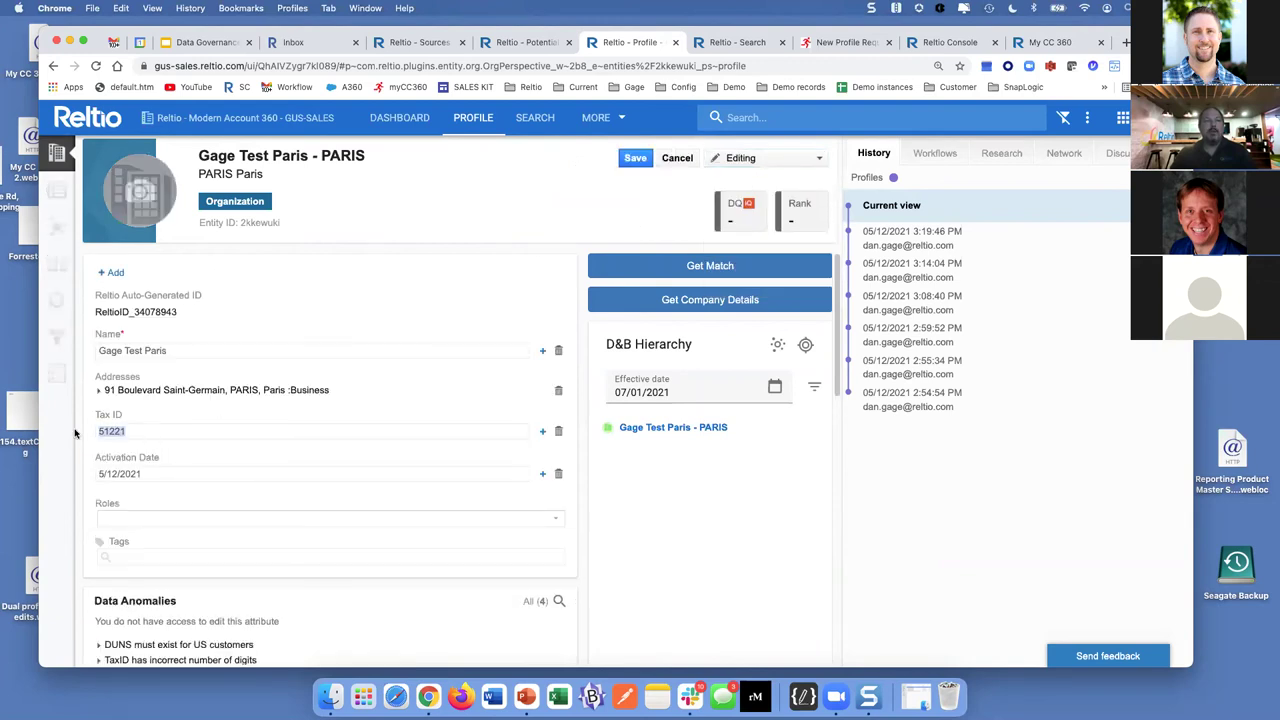
type("123456789")
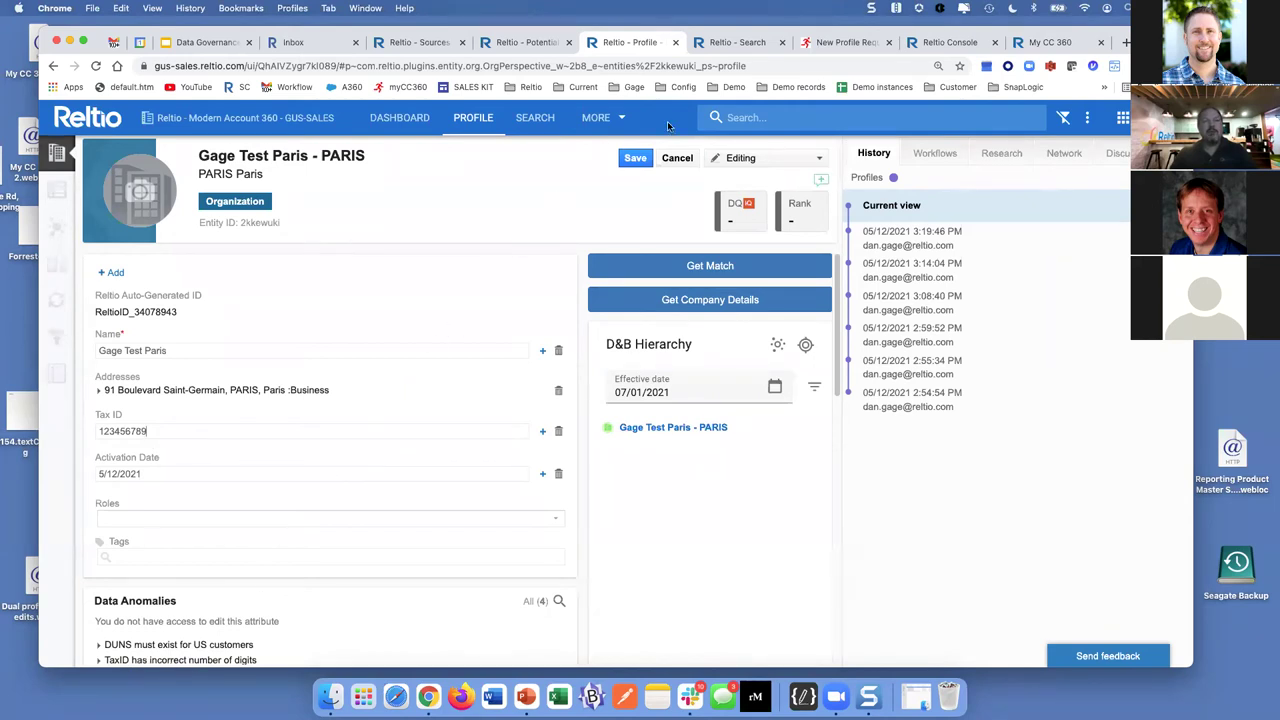
left_click(646, 157)
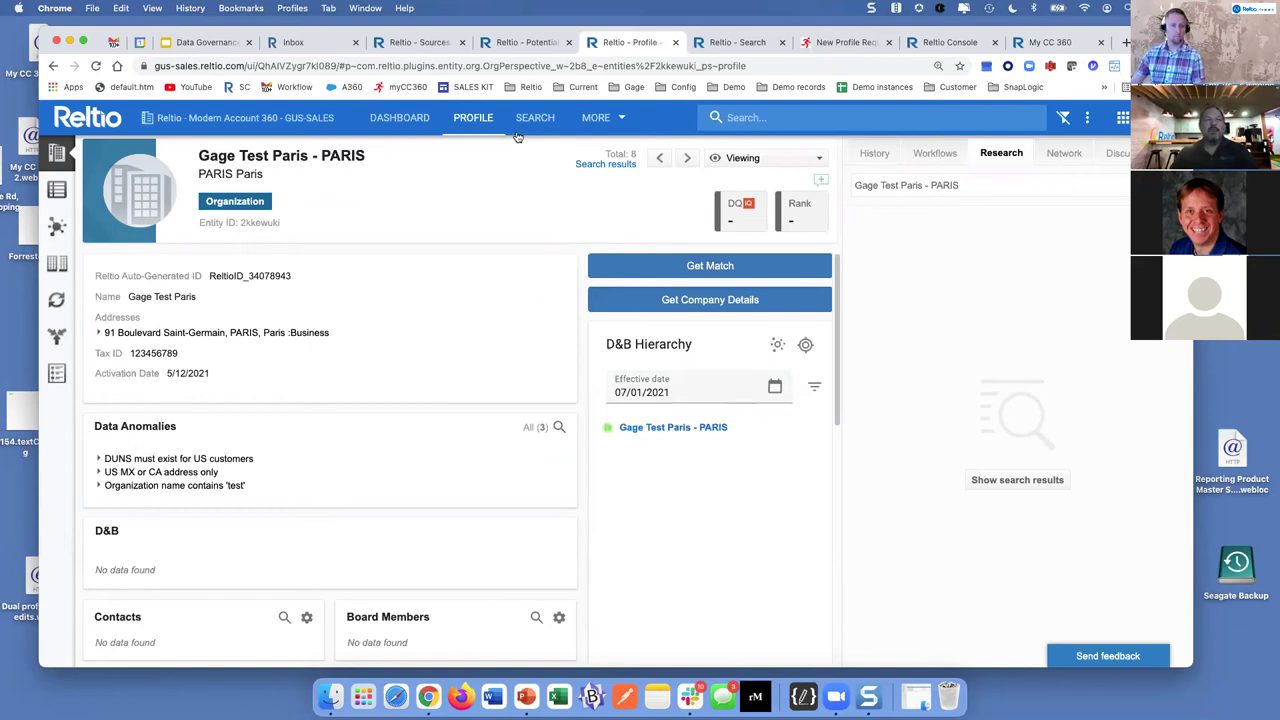
Return to the organization search results, expand the first record's billing address, and remove the TaxID validation filter
left_click(548, 125)
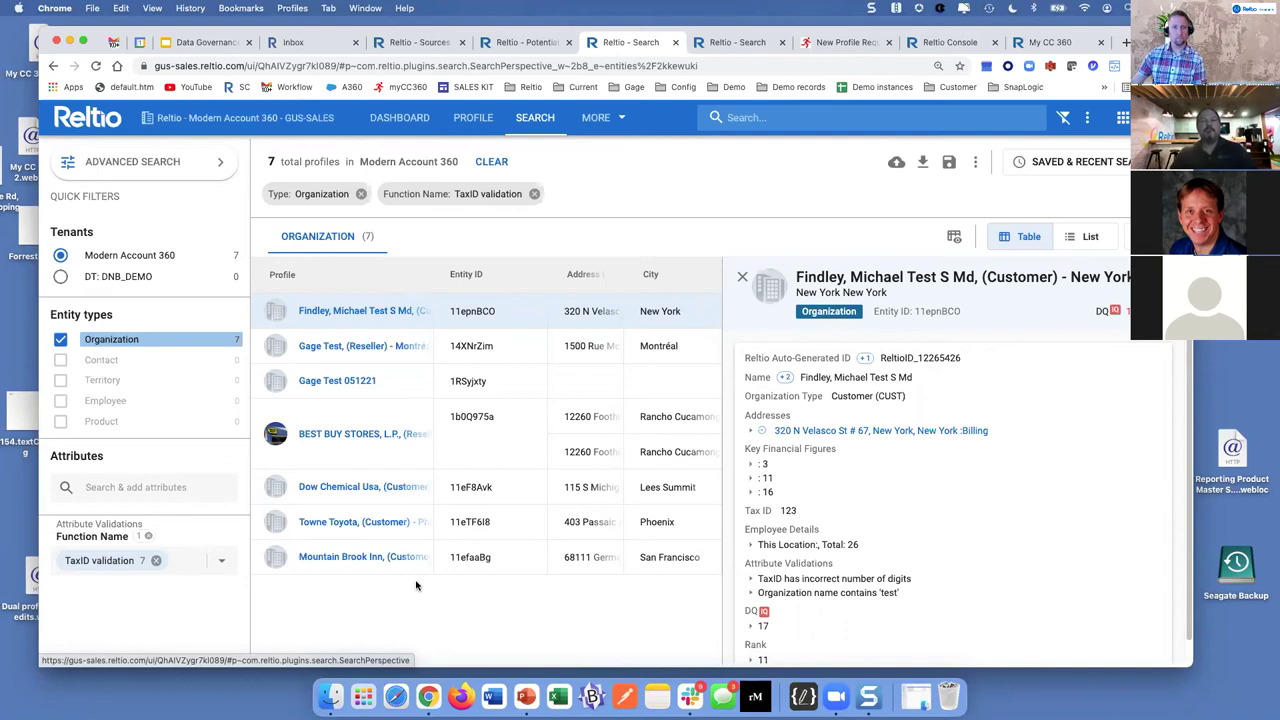
left_click(750, 430)
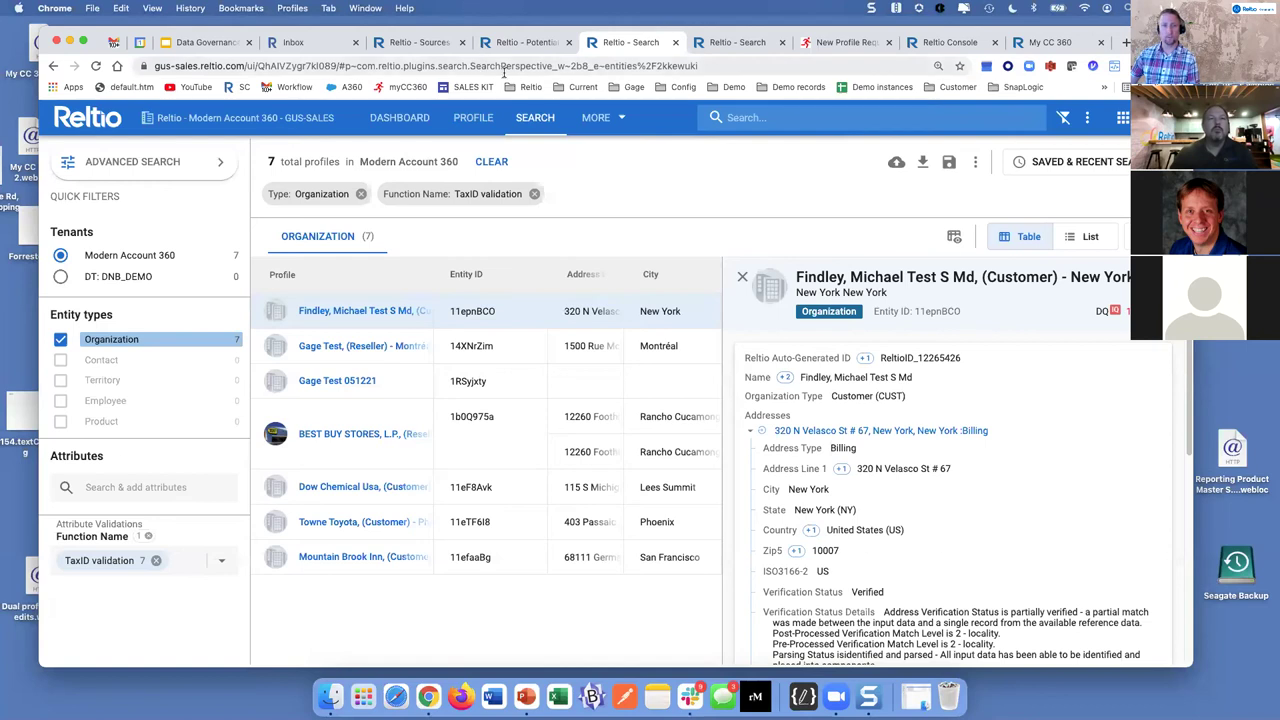
left_click(536, 194)
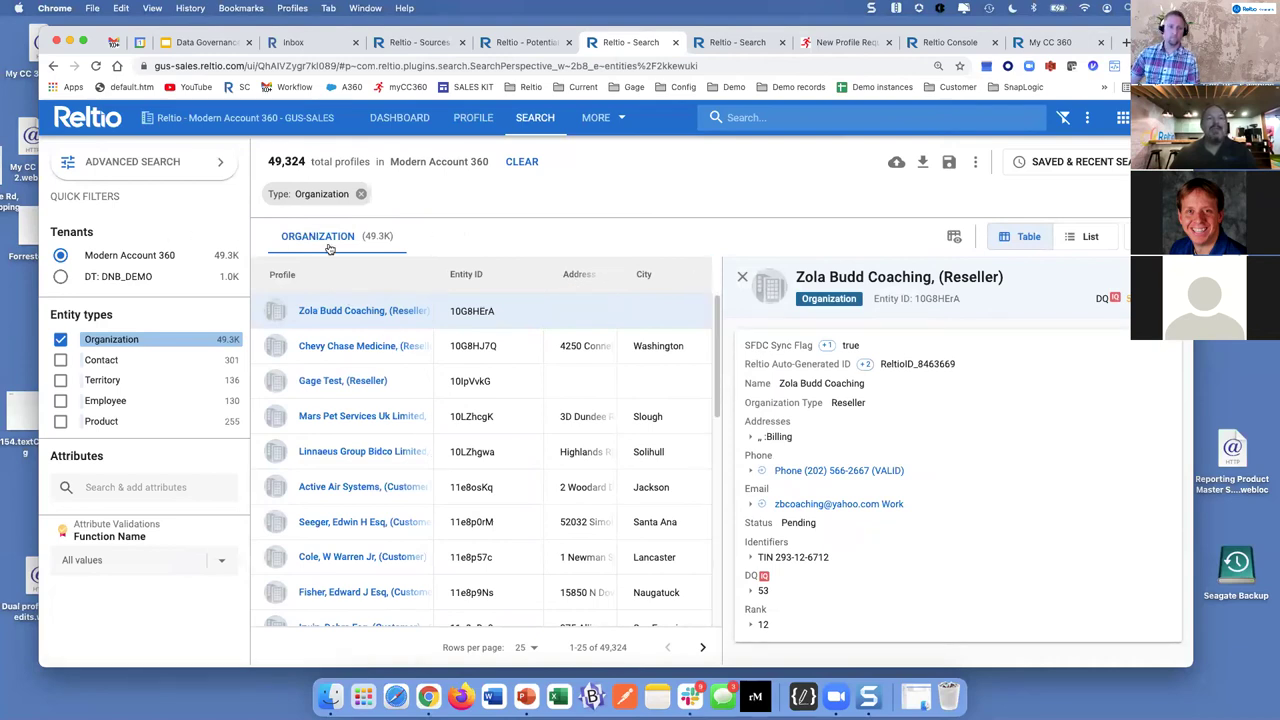
Build an advanced search for organizations where Records with RDM Transcode Error equals Yes, and look through the first result's details
left_click(210, 162)
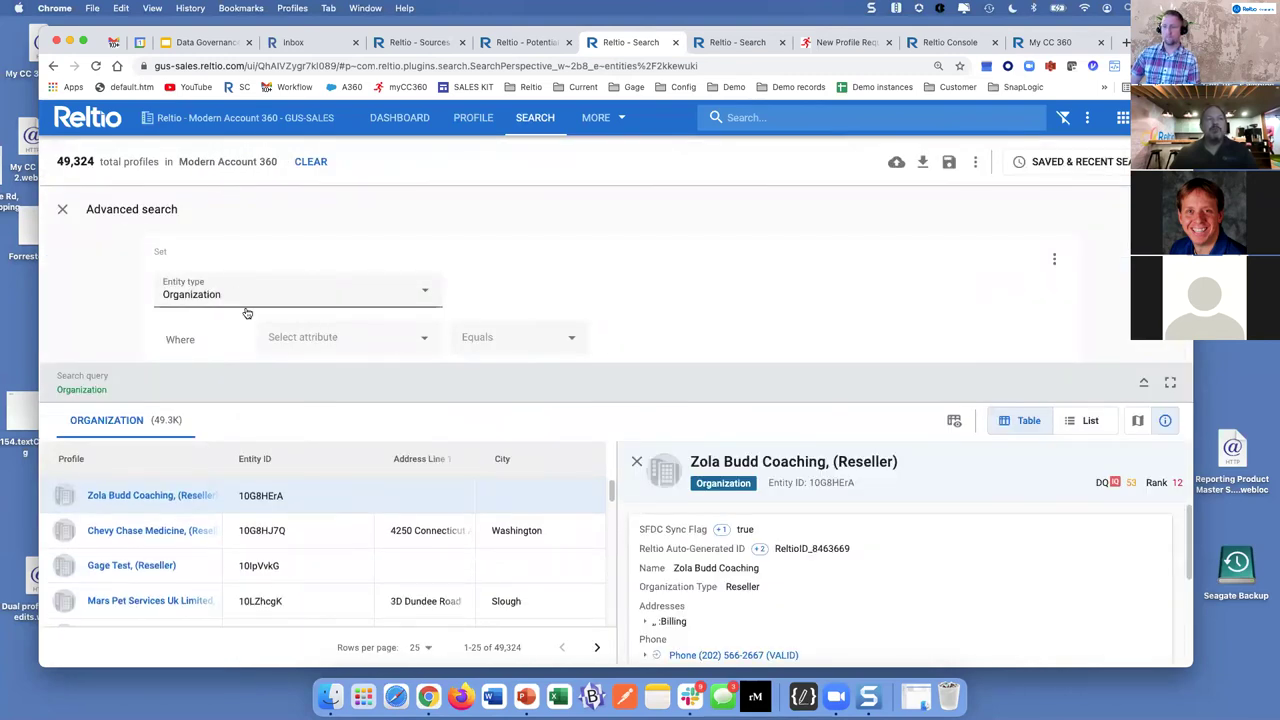
left_click(279, 341)
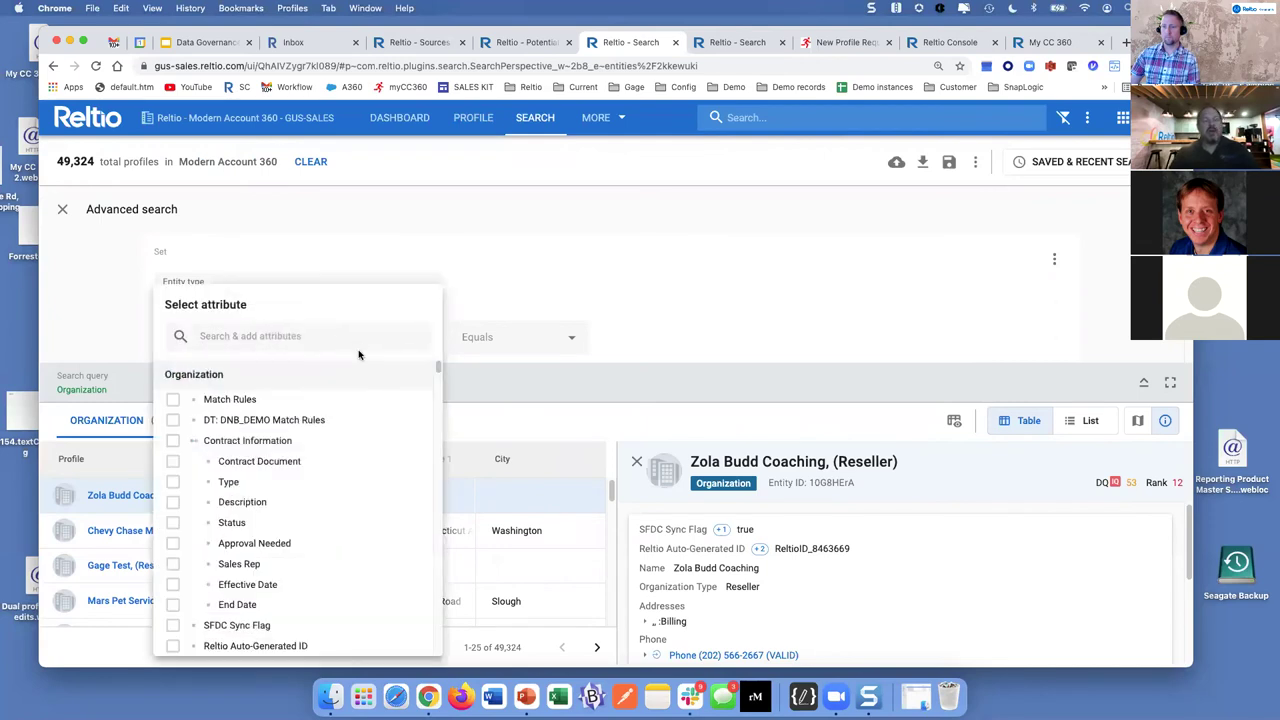
type("rdm")
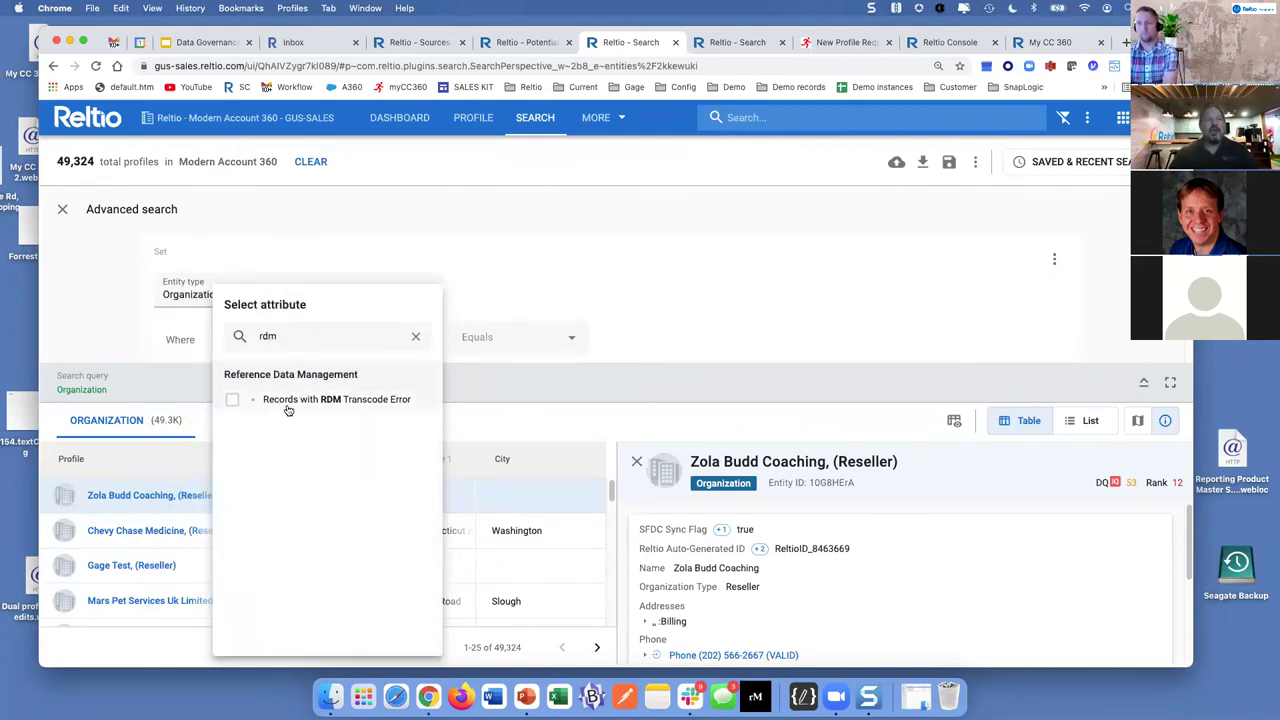
left_click(232, 401)
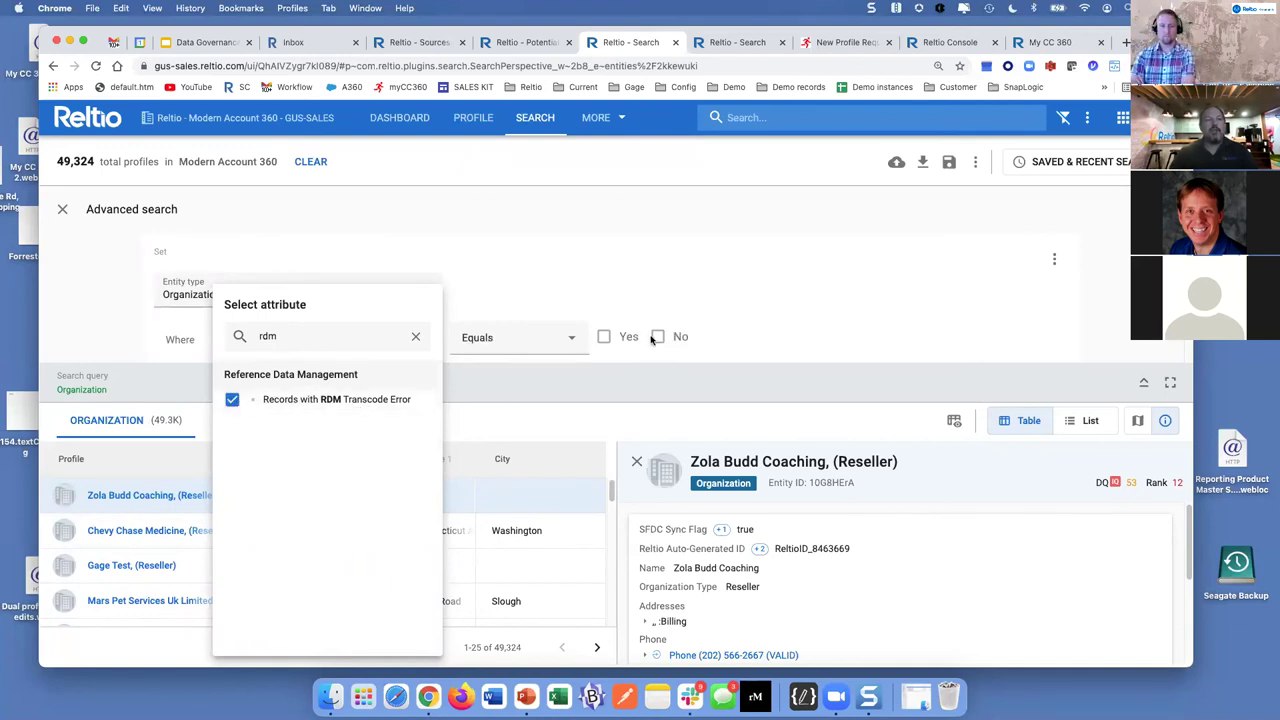
left_click(599, 345)
left_click(604, 337)
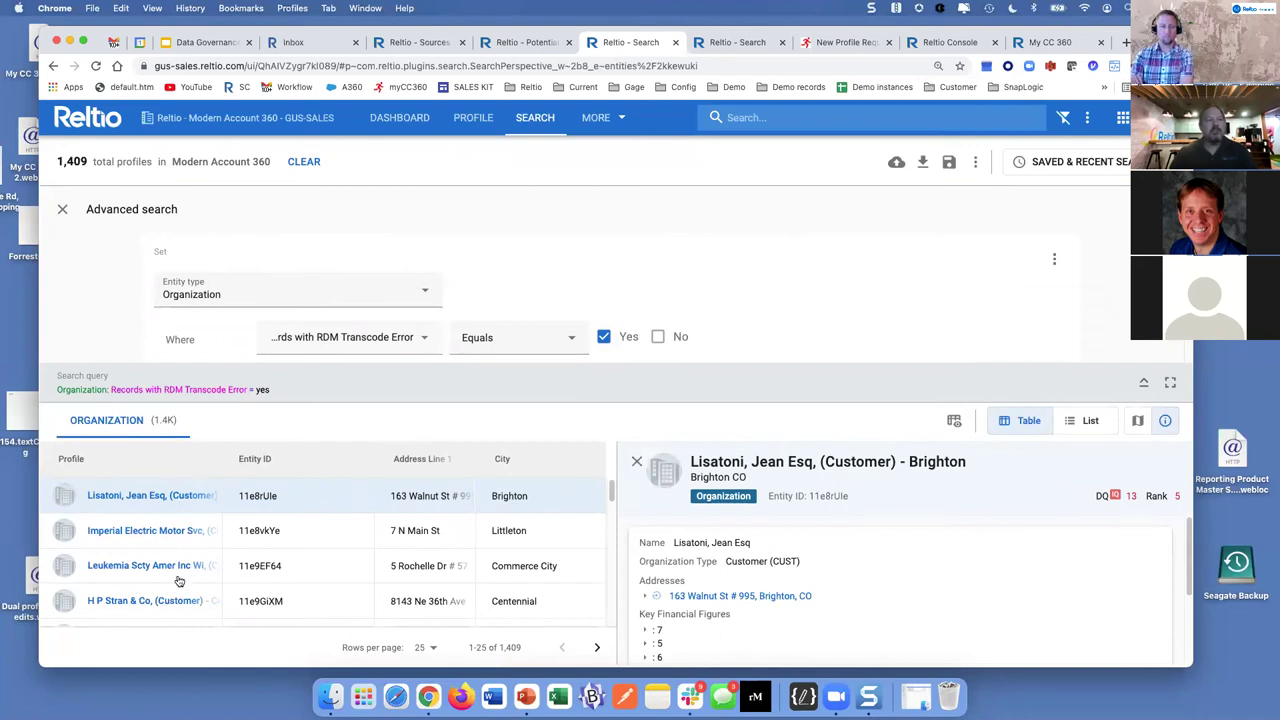
scroll(817, 609, "down", 2)
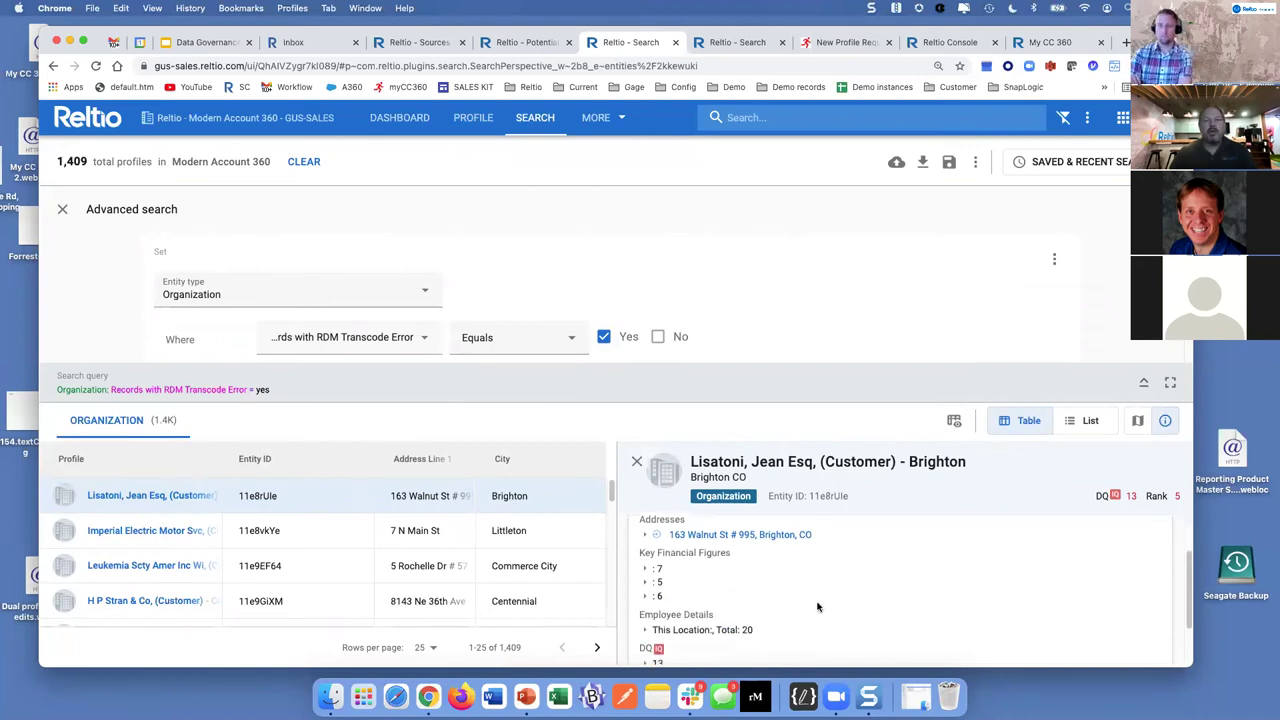
scroll(788, 601, "down", 2)
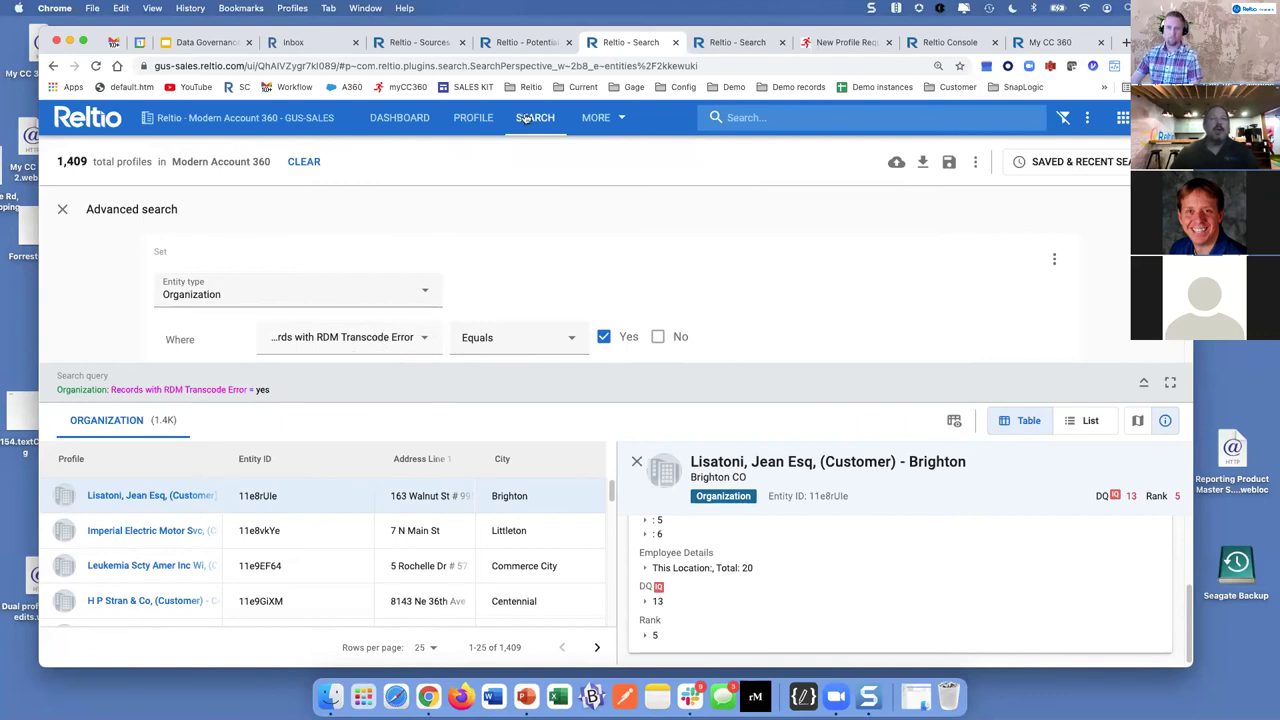
Switch to Reltio RDM, check the AStatus lookup type's mappings and unmapped values, and return to the lookup types list
left_click(1120, 120)
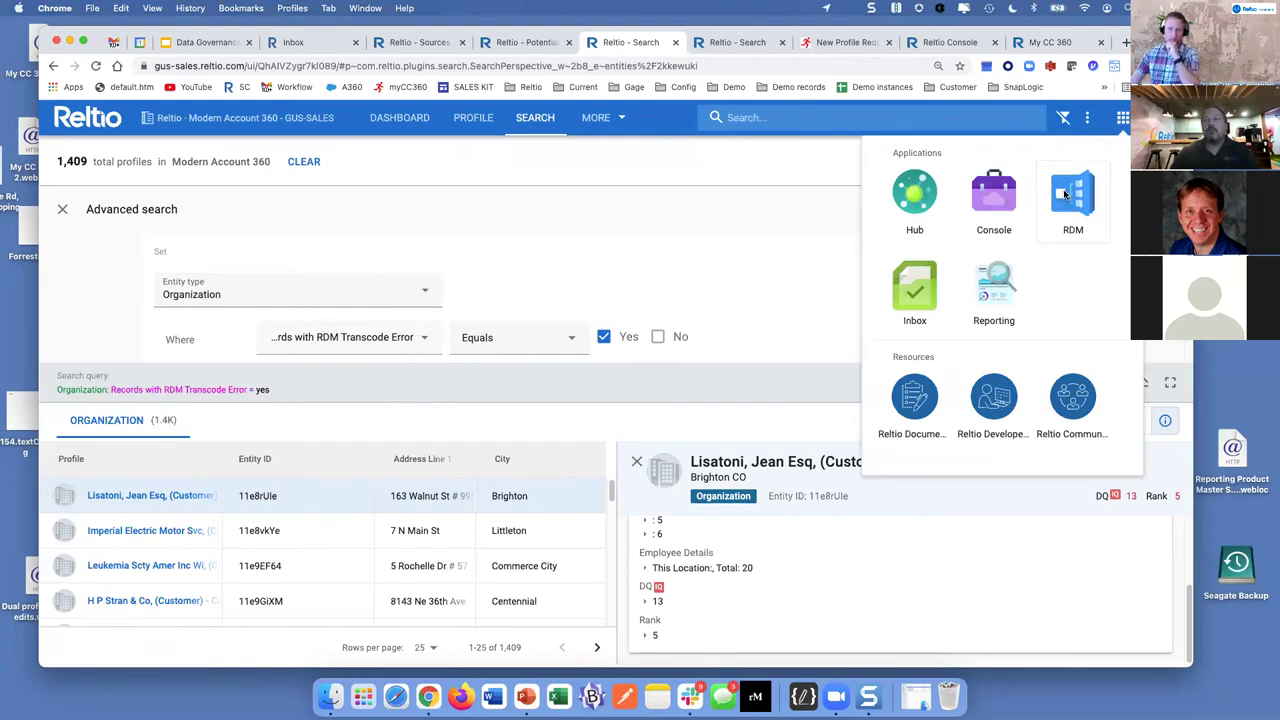
left_click(1068, 192)
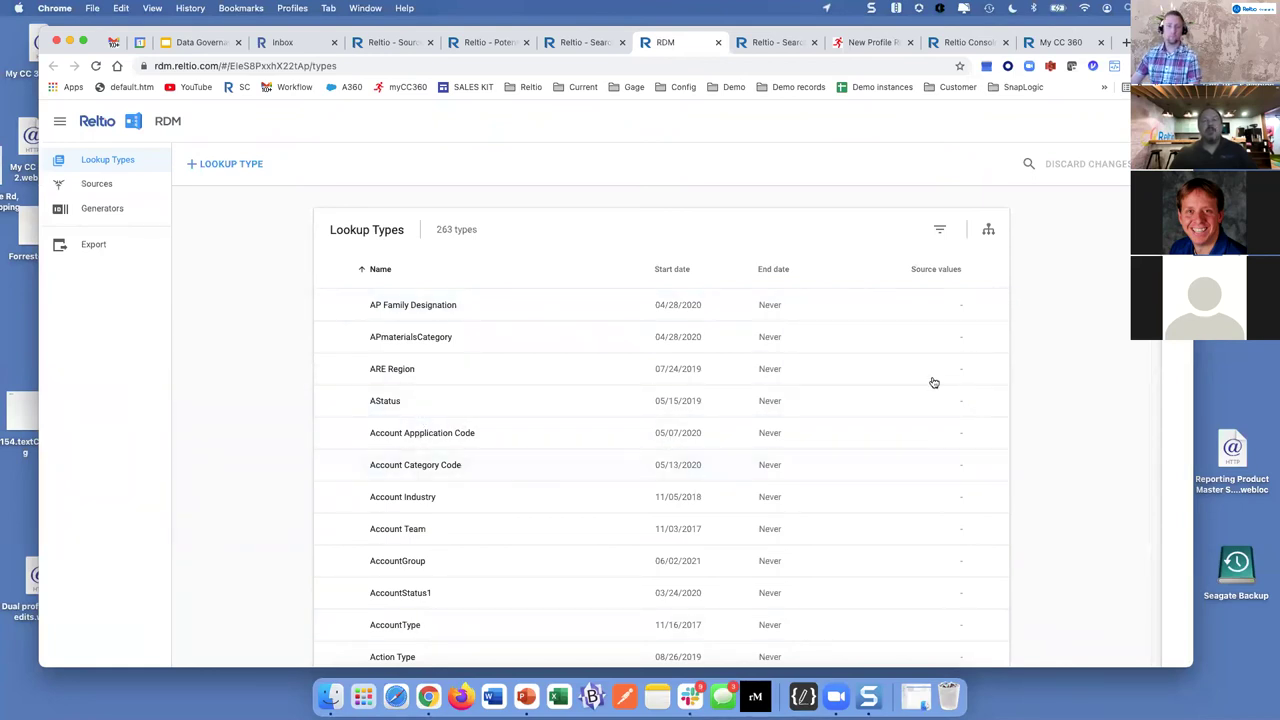
left_click(405, 403)
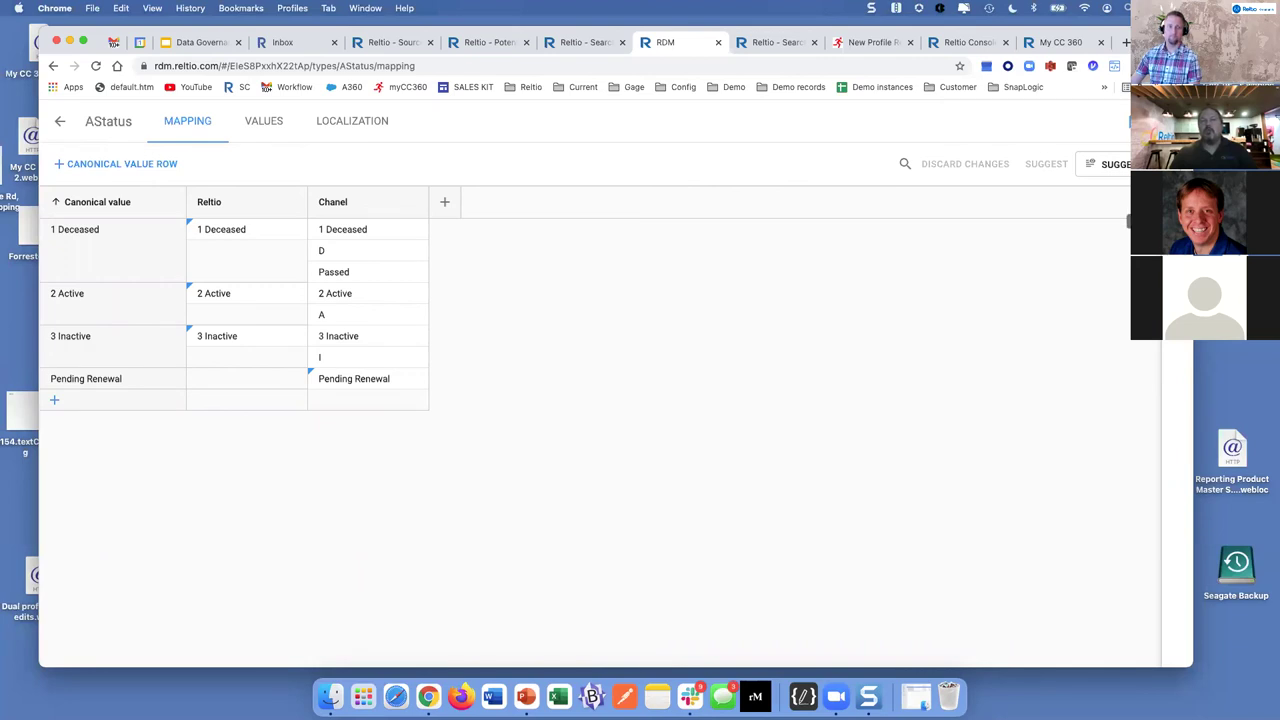
left_click(1110, 164)
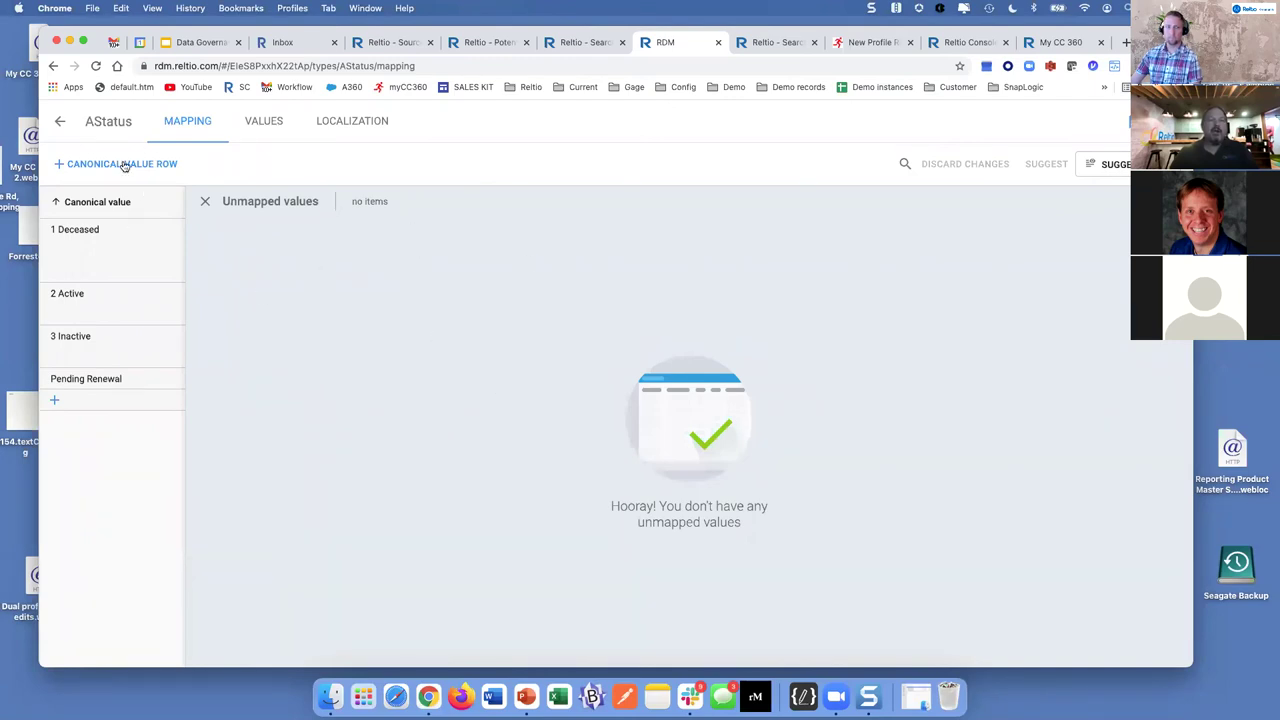
left_click(61, 122)
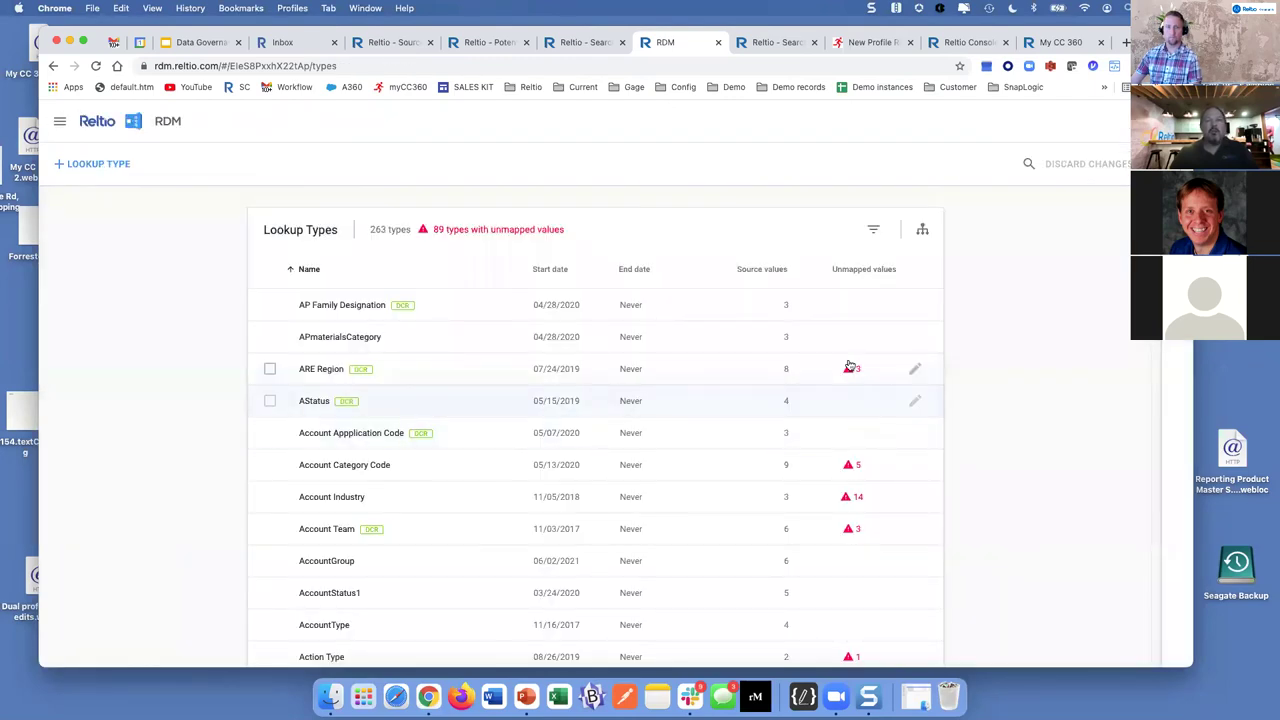
In the ARE Region lookup type, switch to Editing mode, map Reltio's unmapped APAC value to the APAC canonical value, and save
left_click(484, 375)
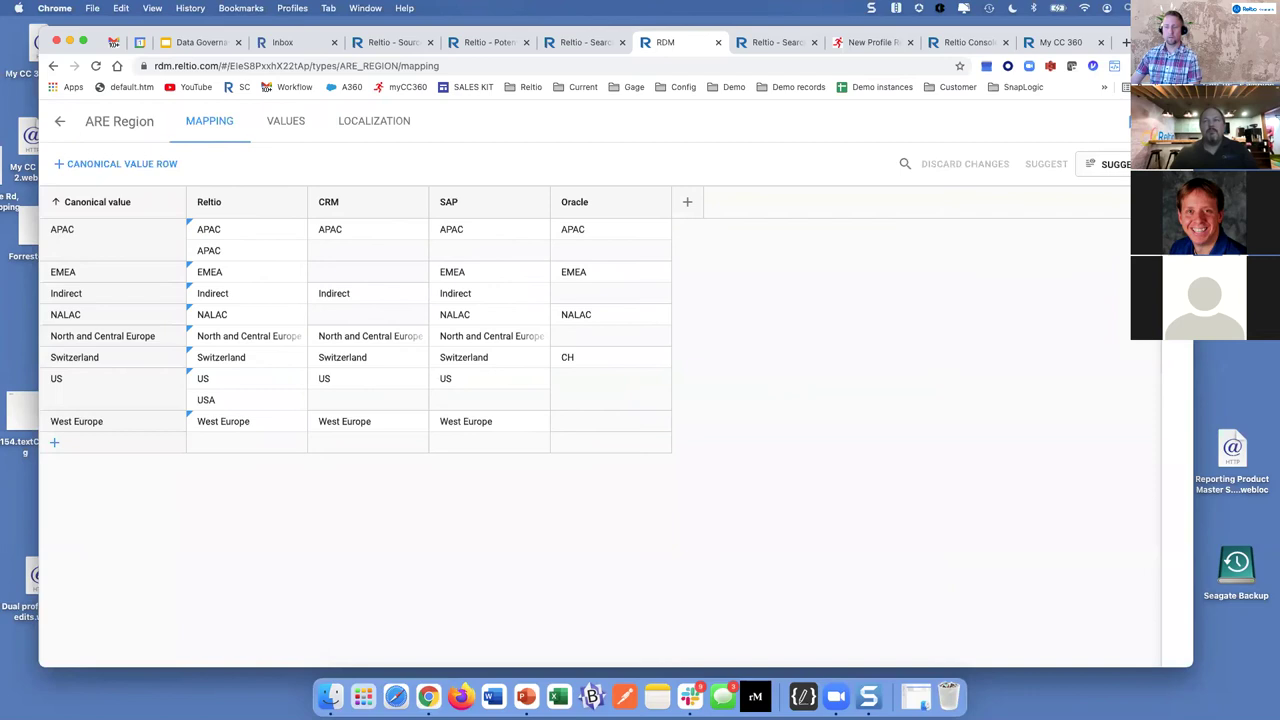
left_click(1135, 120)
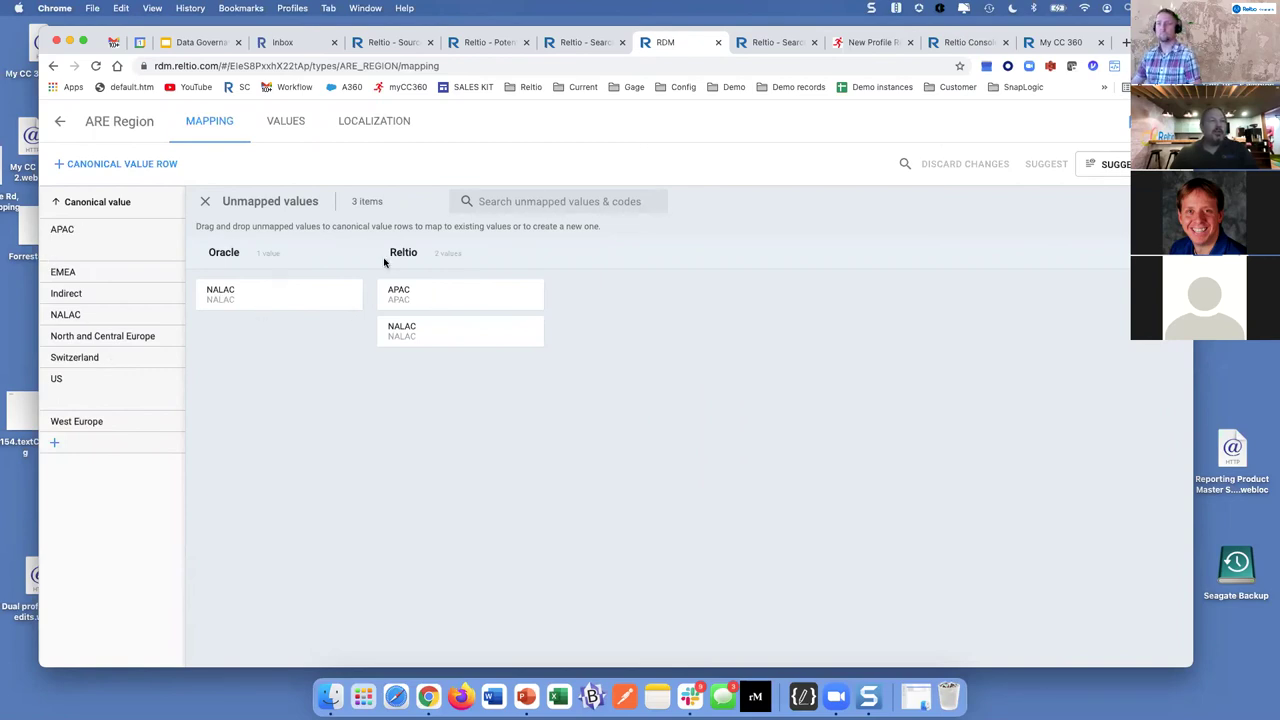
left_click_drag(465, 295, 337, 289)
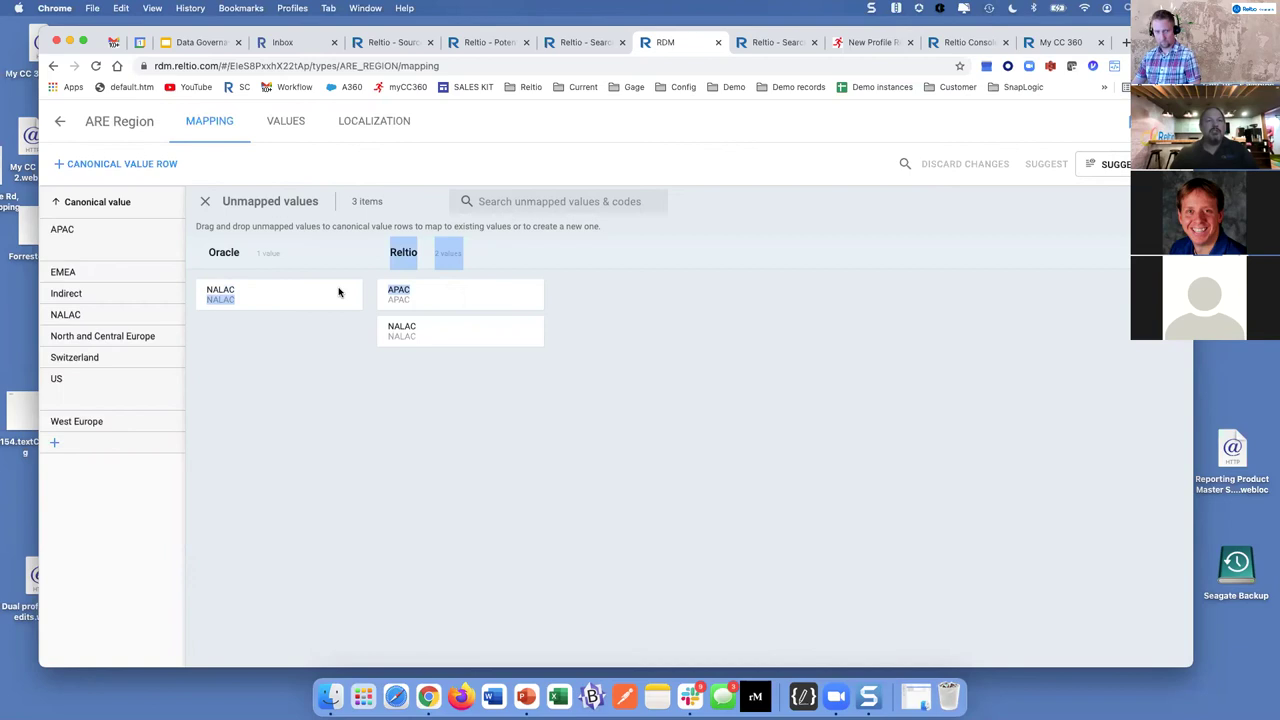
left_click(1126, 168)
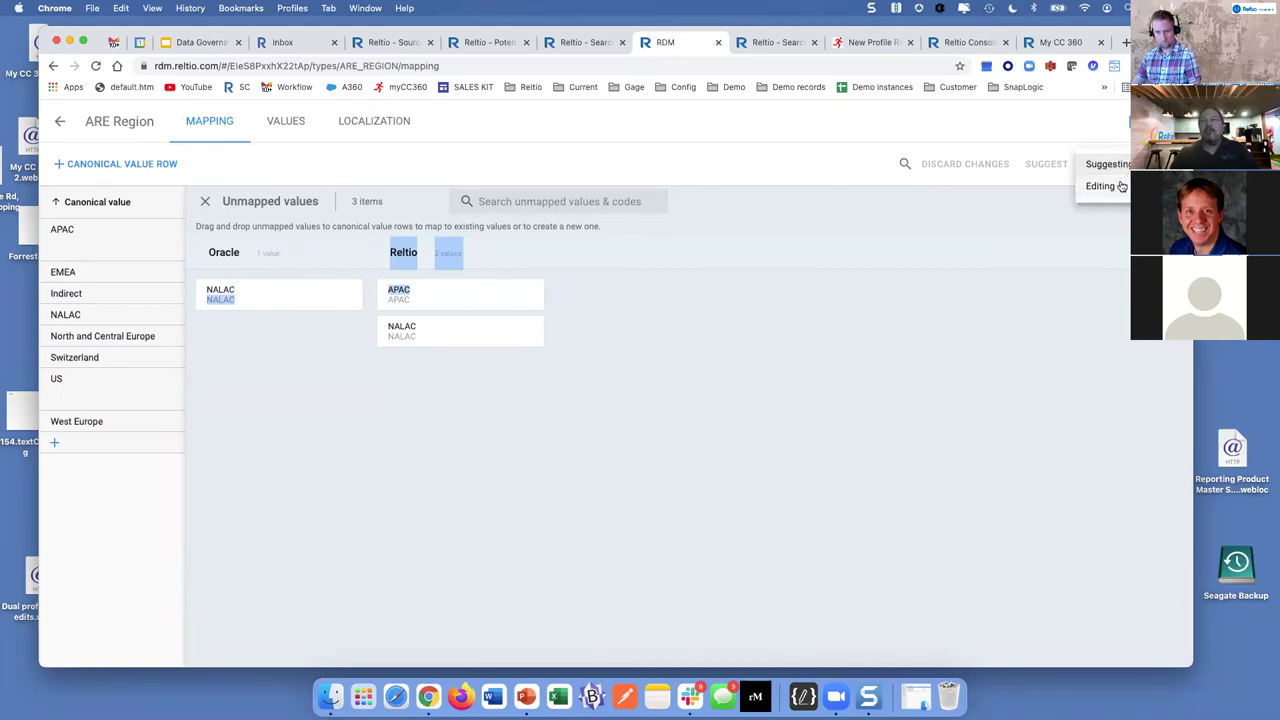
left_click(1101, 186)
left_click_drag(428, 305, 82, 250)
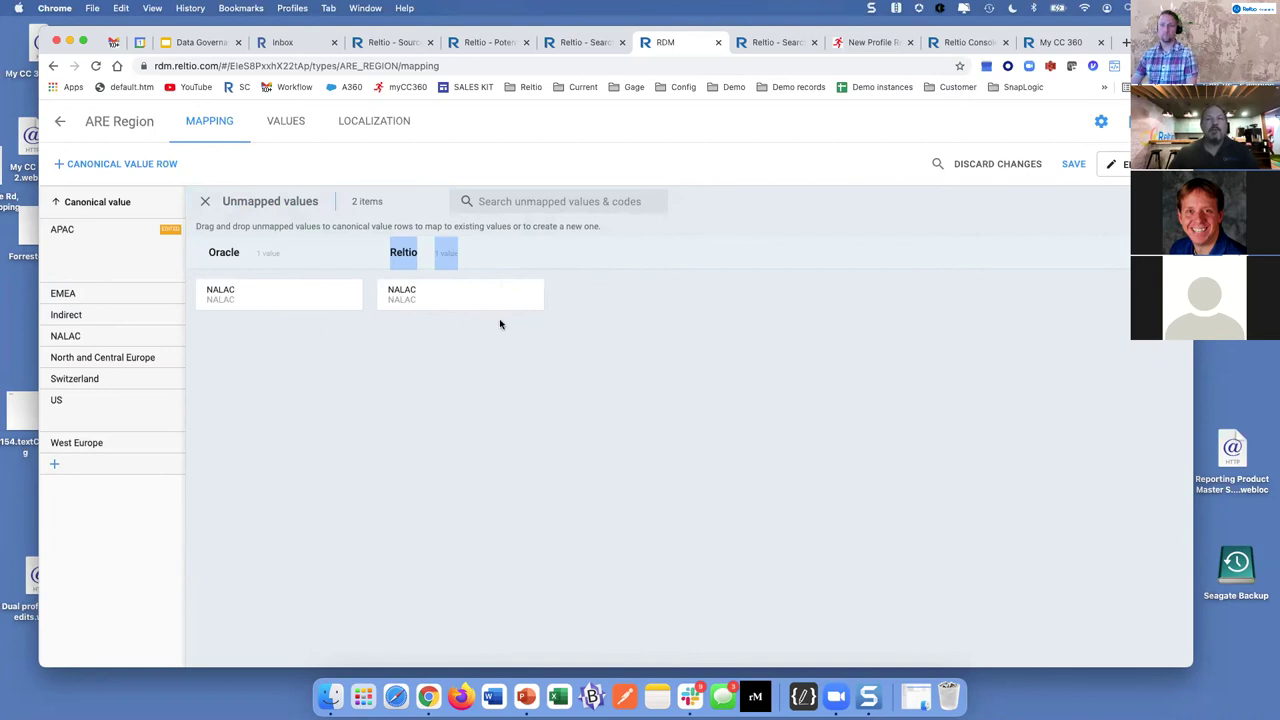
left_click(1074, 165)
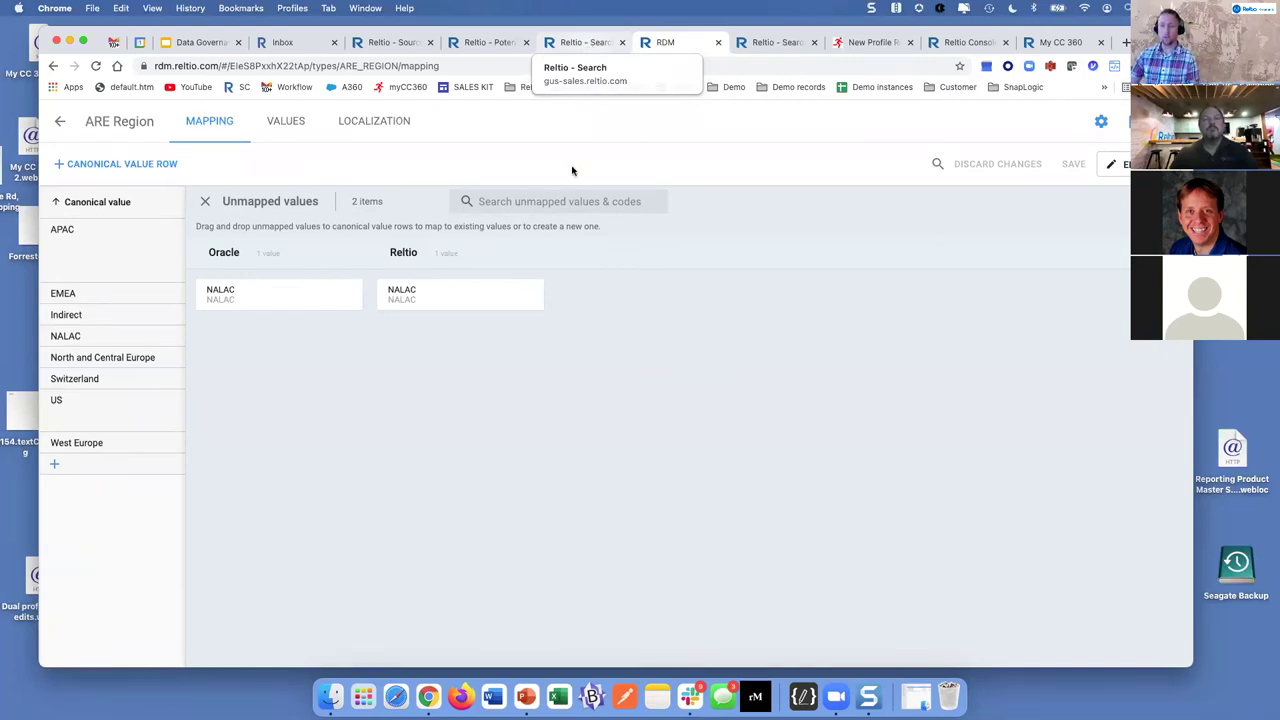
Return to the ARE Region mapping grid and review its workflows and activity log
left_click(206, 203)
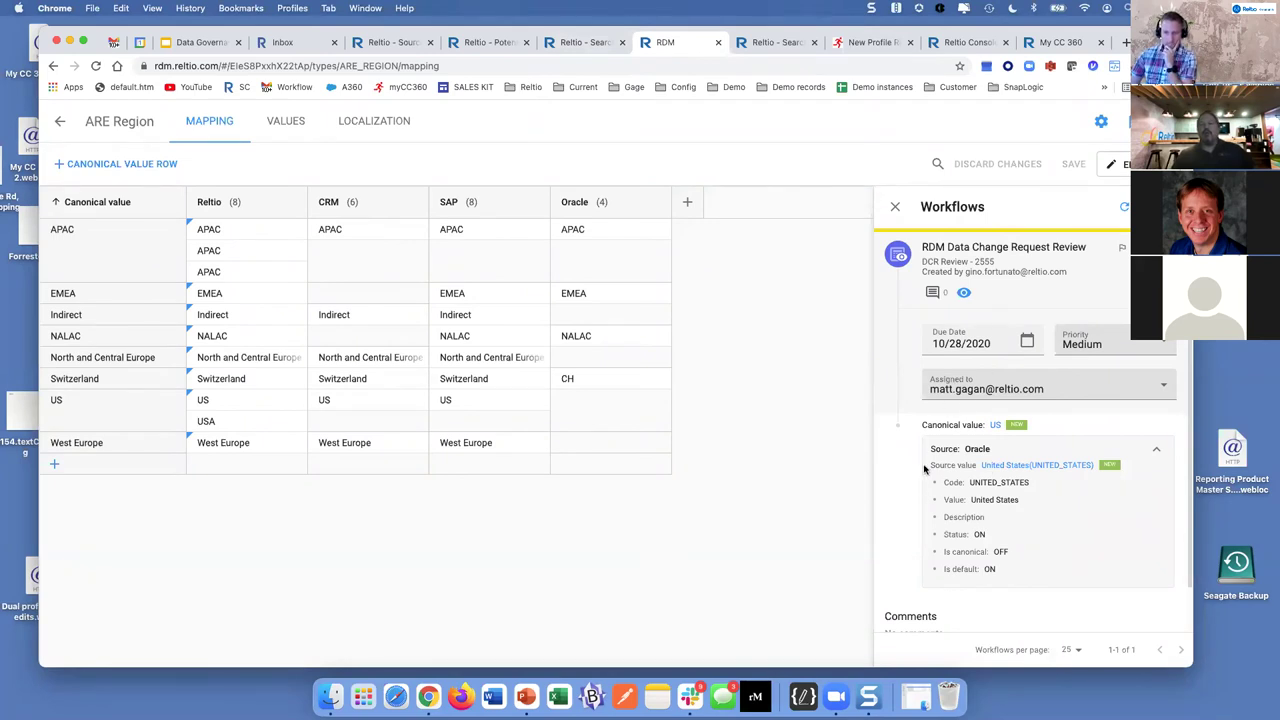
left_click(896, 207)
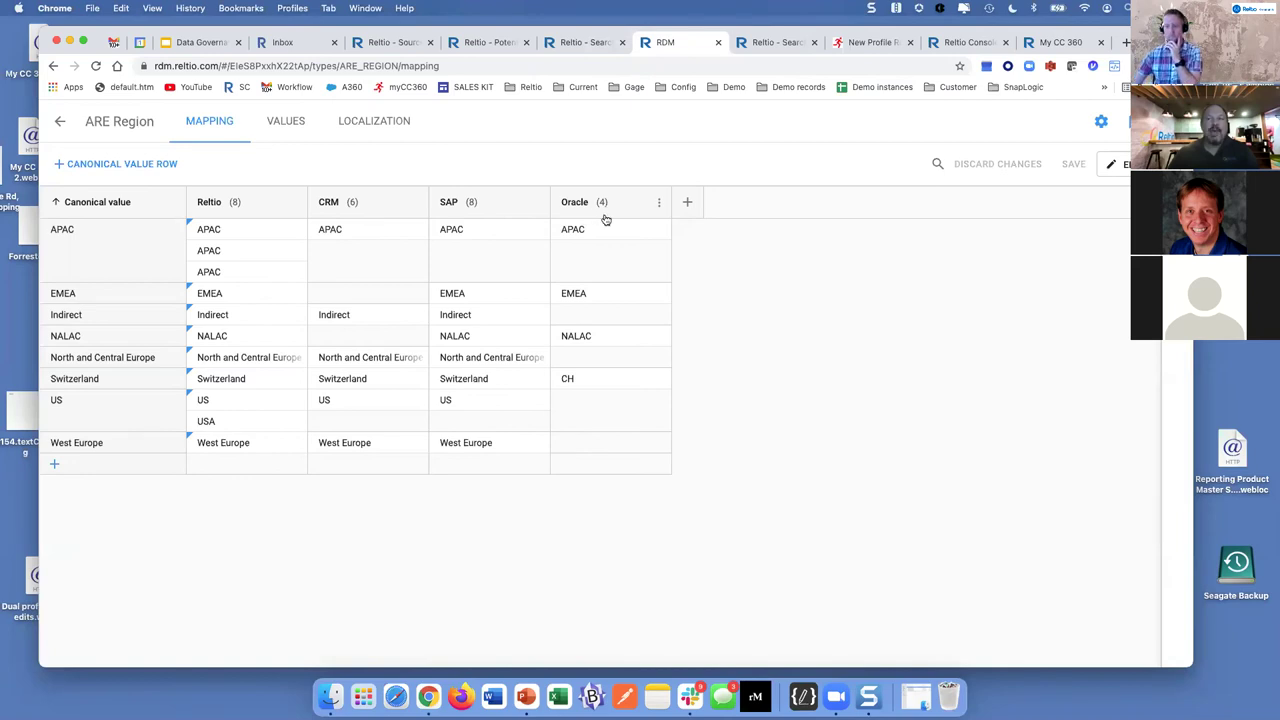
left_click(612, 386)
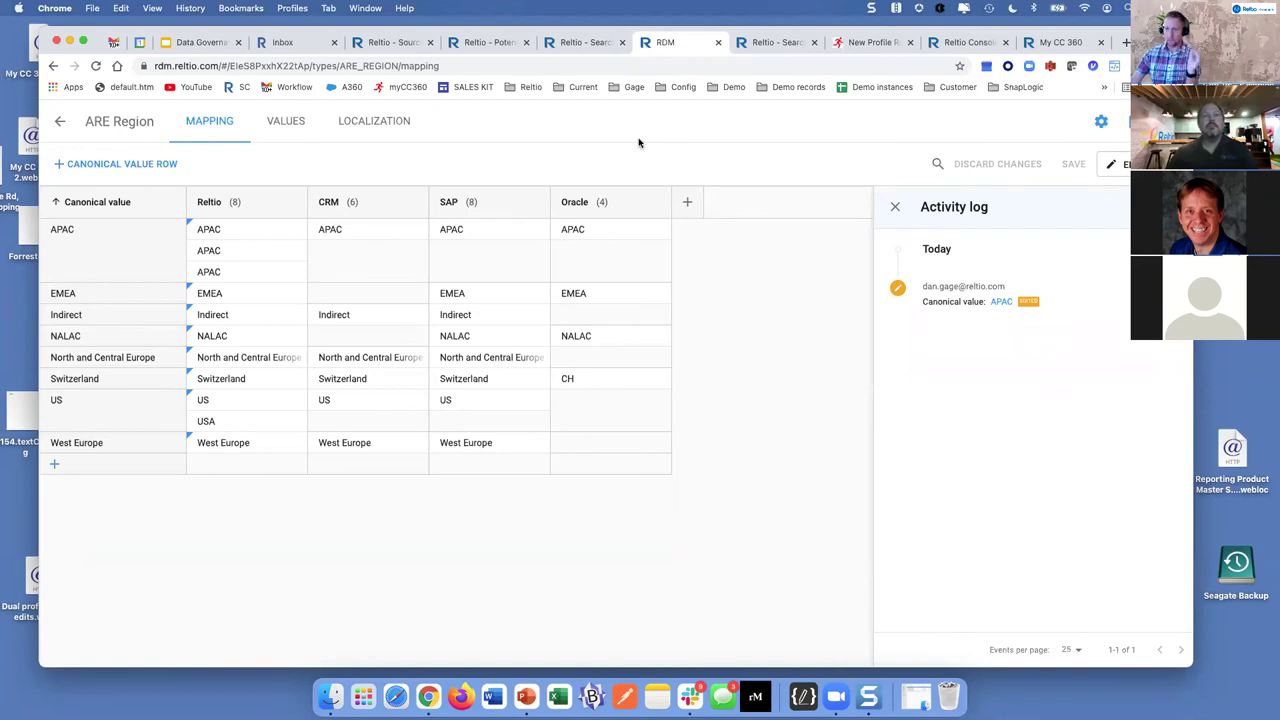
Close the Reltio Sources browser page and switch to the Reltio Console
left_click(503, 46)
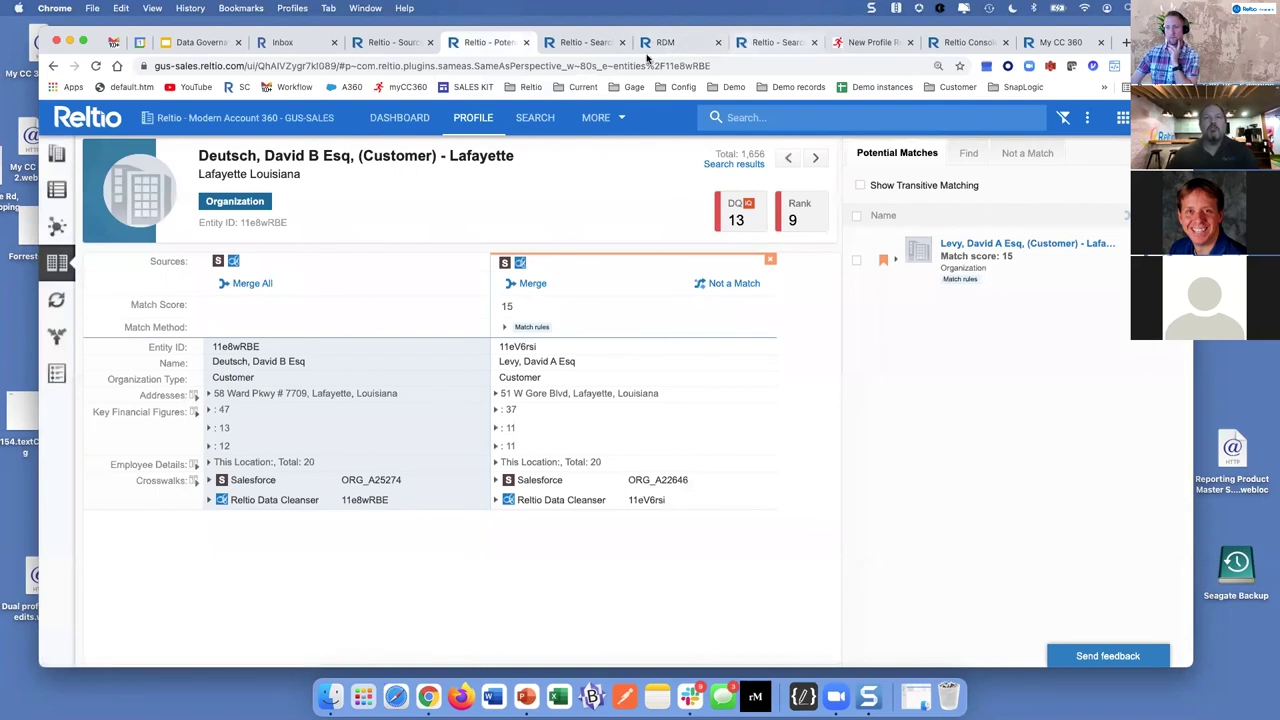
left_click(775, 44)
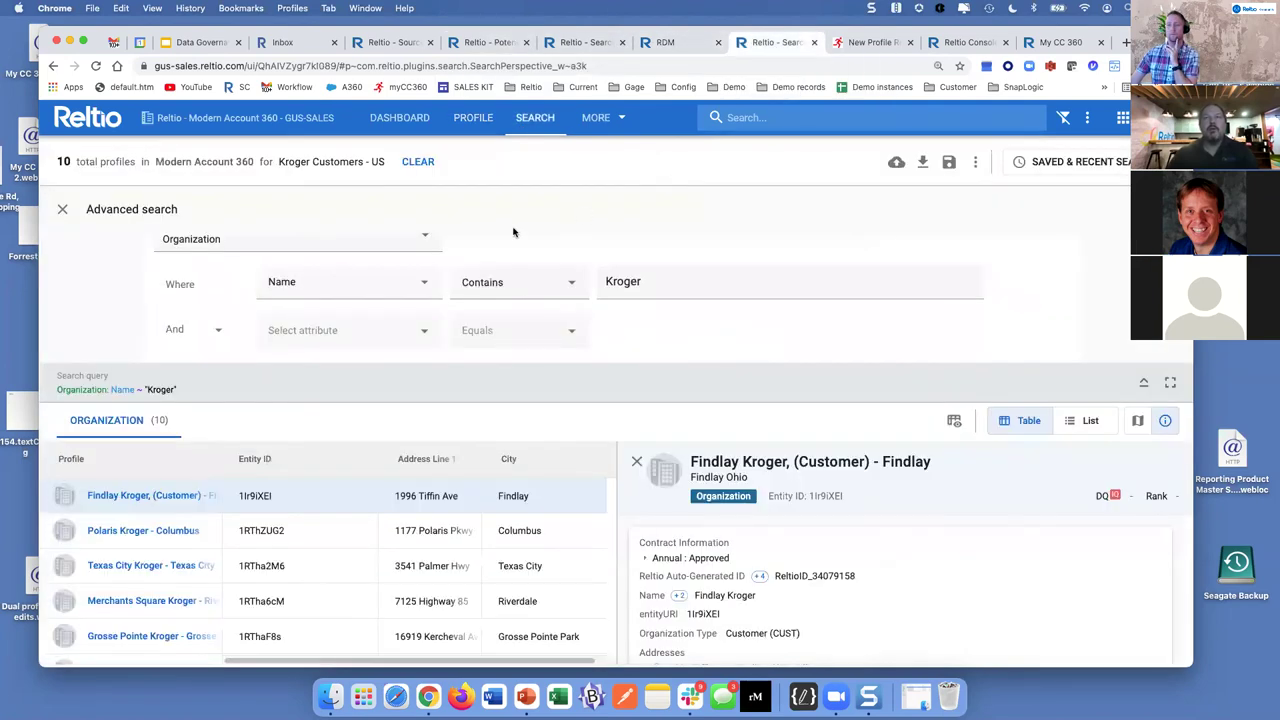
left_click(665, 42)
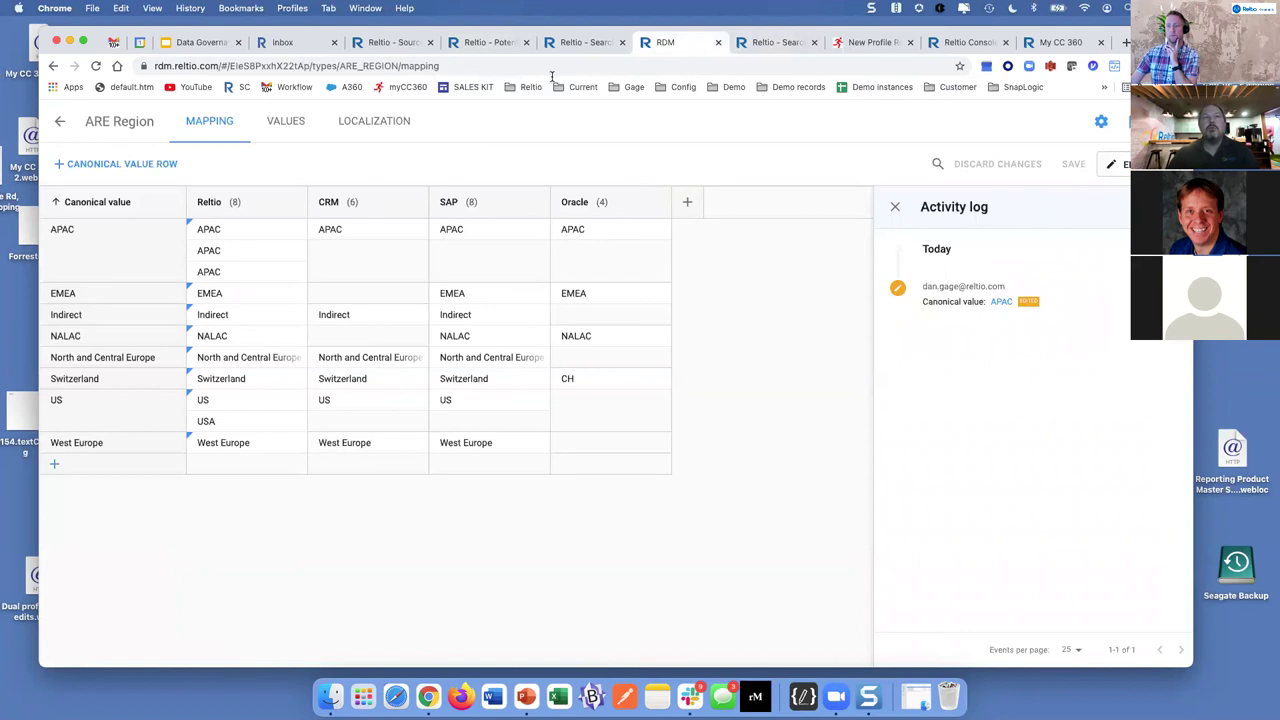
left_click(575, 50)
left_click(482, 43)
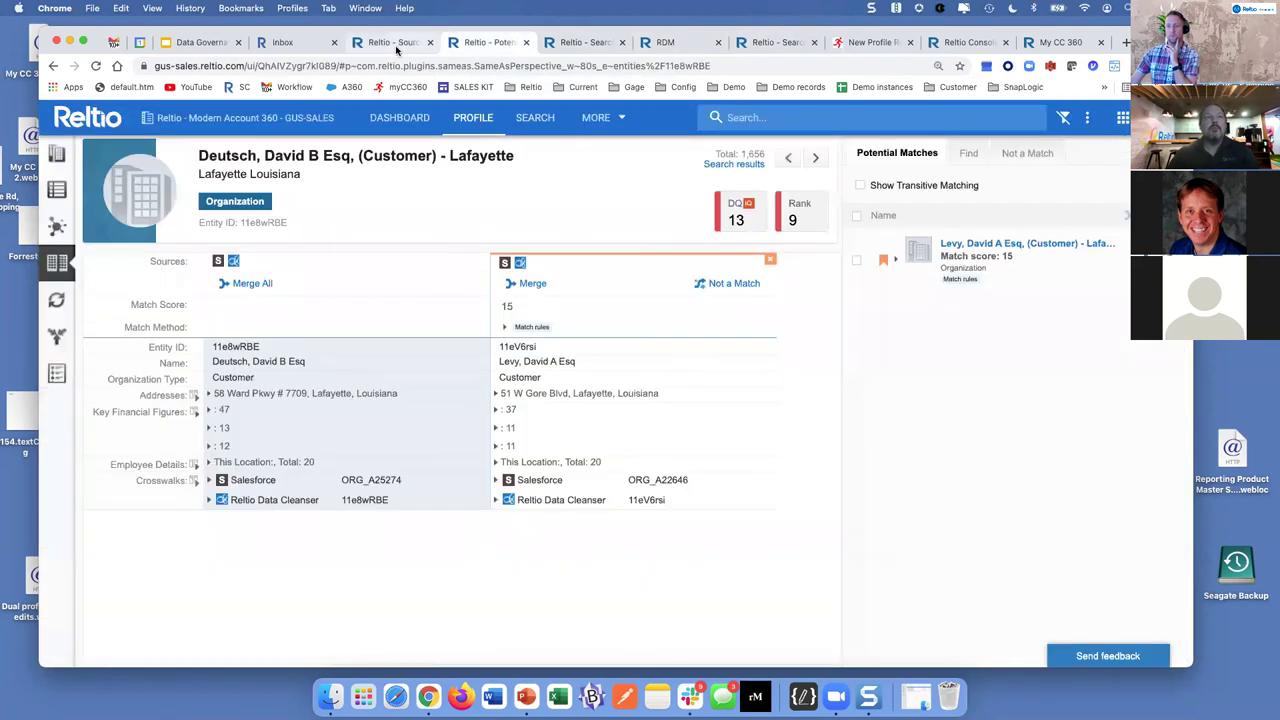
left_click(430, 42)
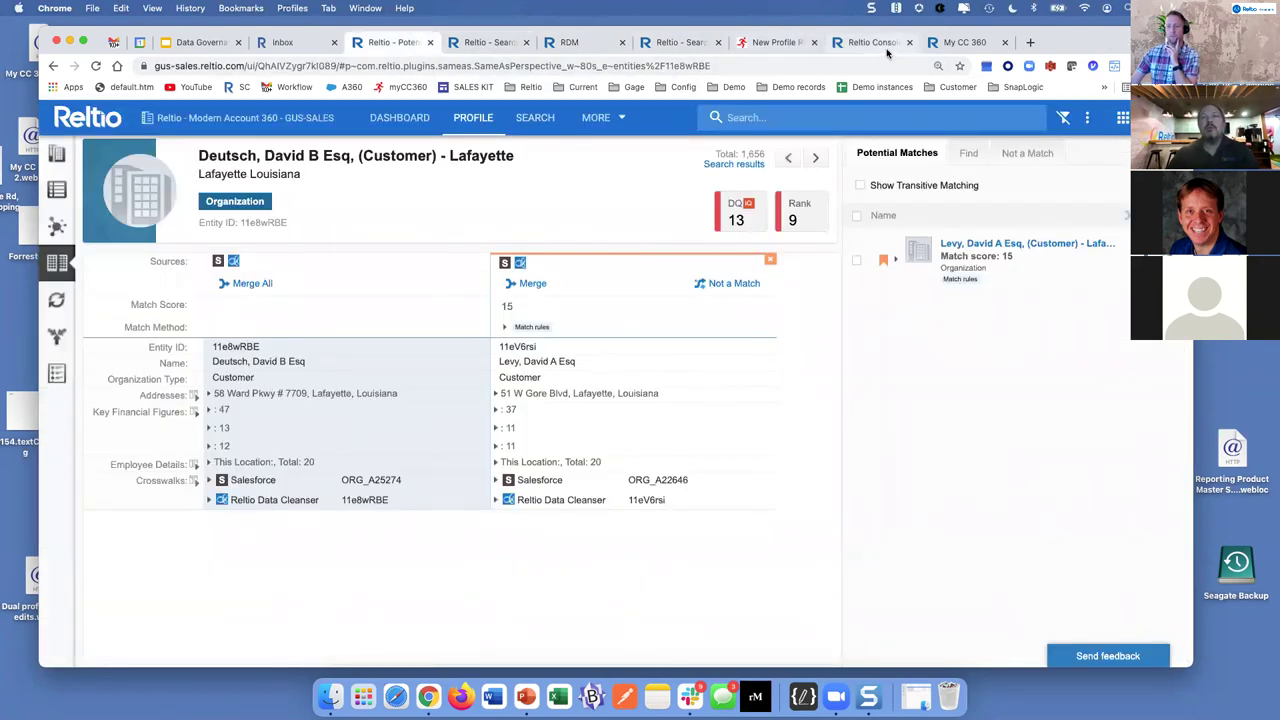
left_click(865, 44)
left_click(845, 42)
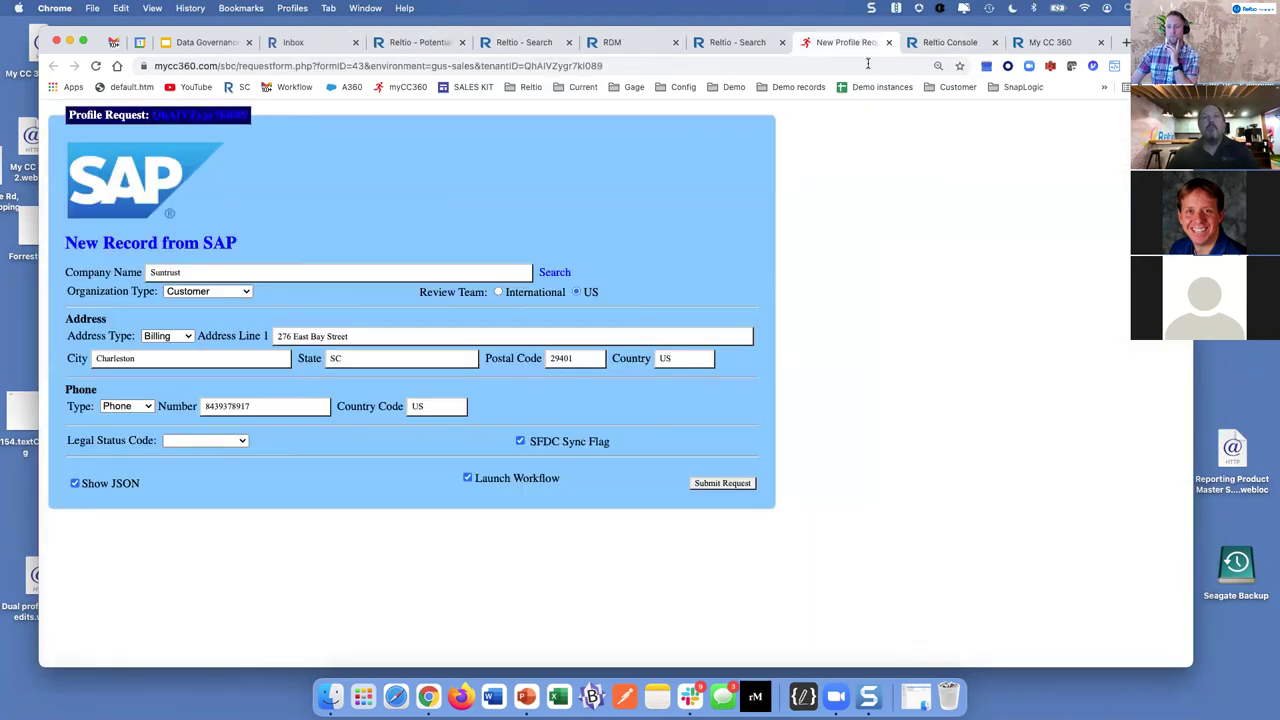
left_click(935, 43)
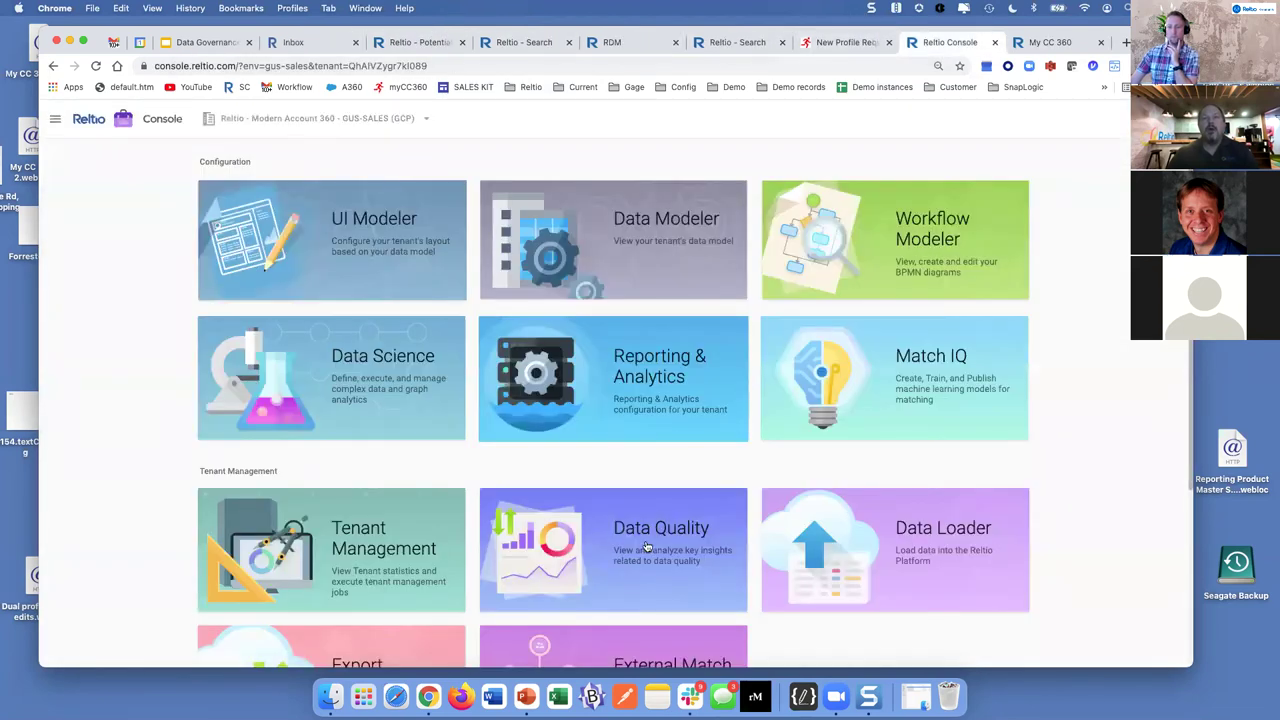
Examine the Data Quality dashboard and the attributes configured for the Organization entity type's Completeness metric
left_click(586, 528)
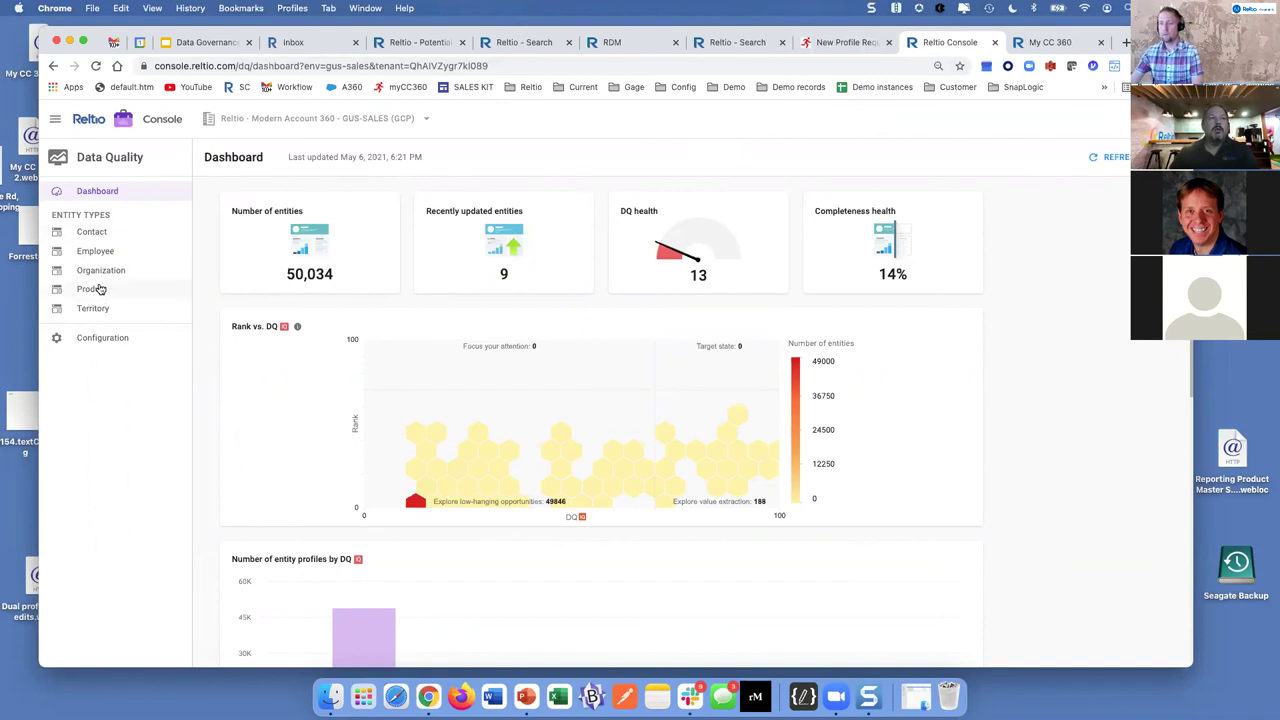
left_click(96, 340)
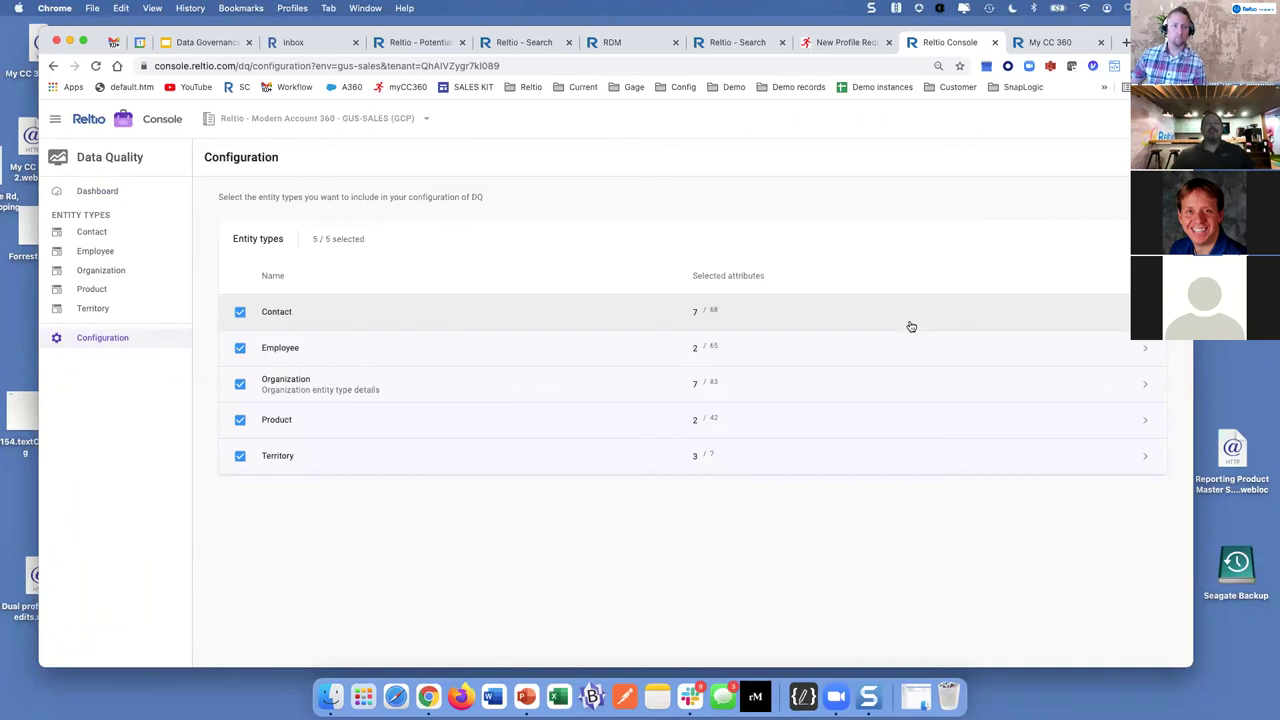
left_click(1133, 388)
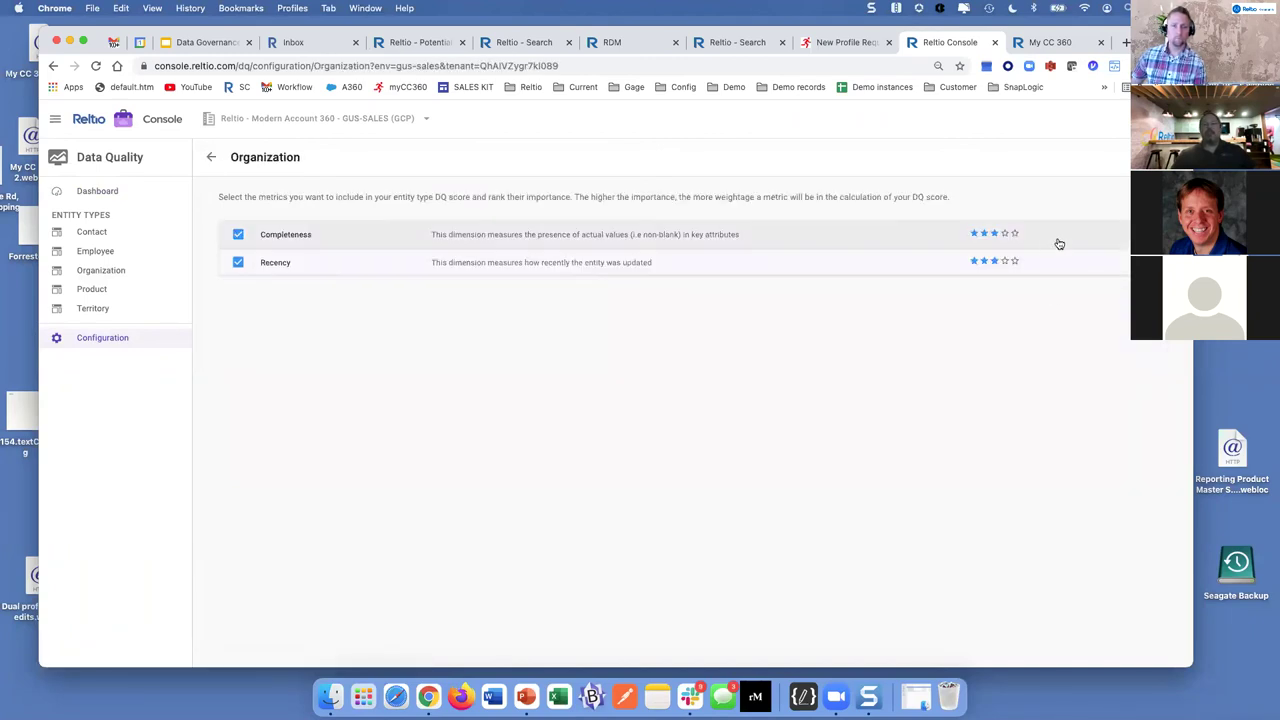
left_click(1126, 244)
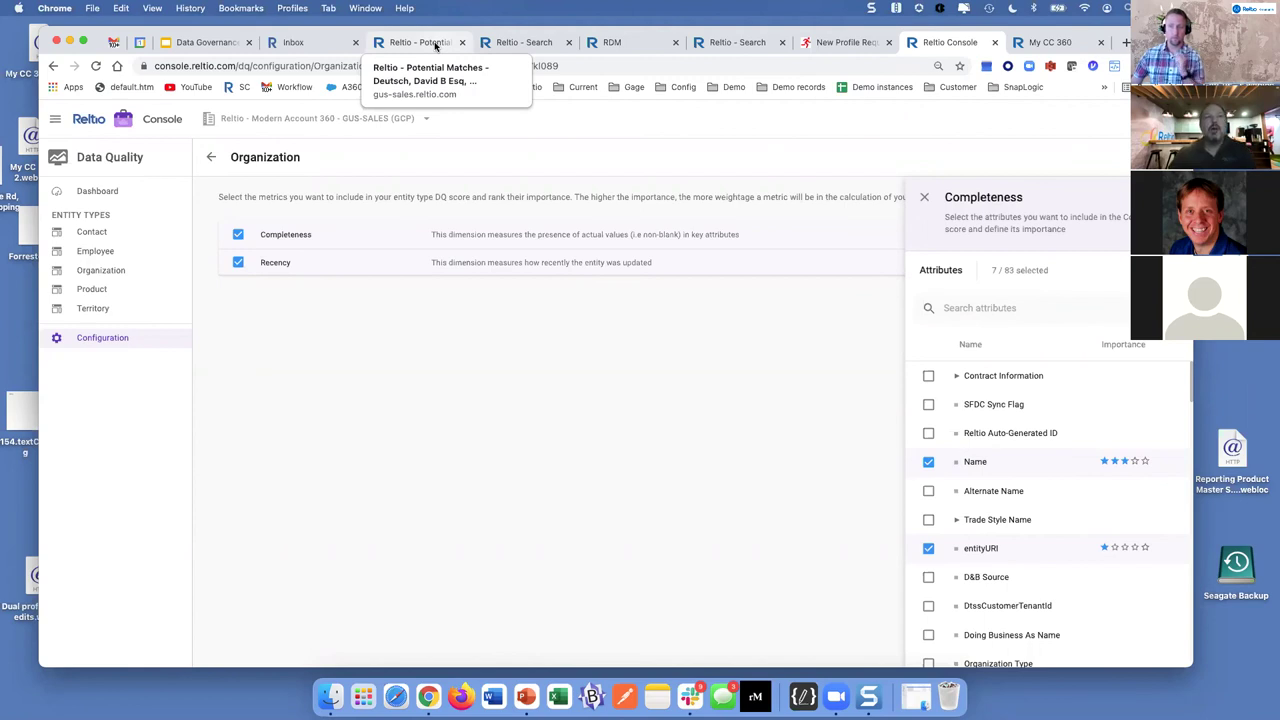
left_click(56, 119)
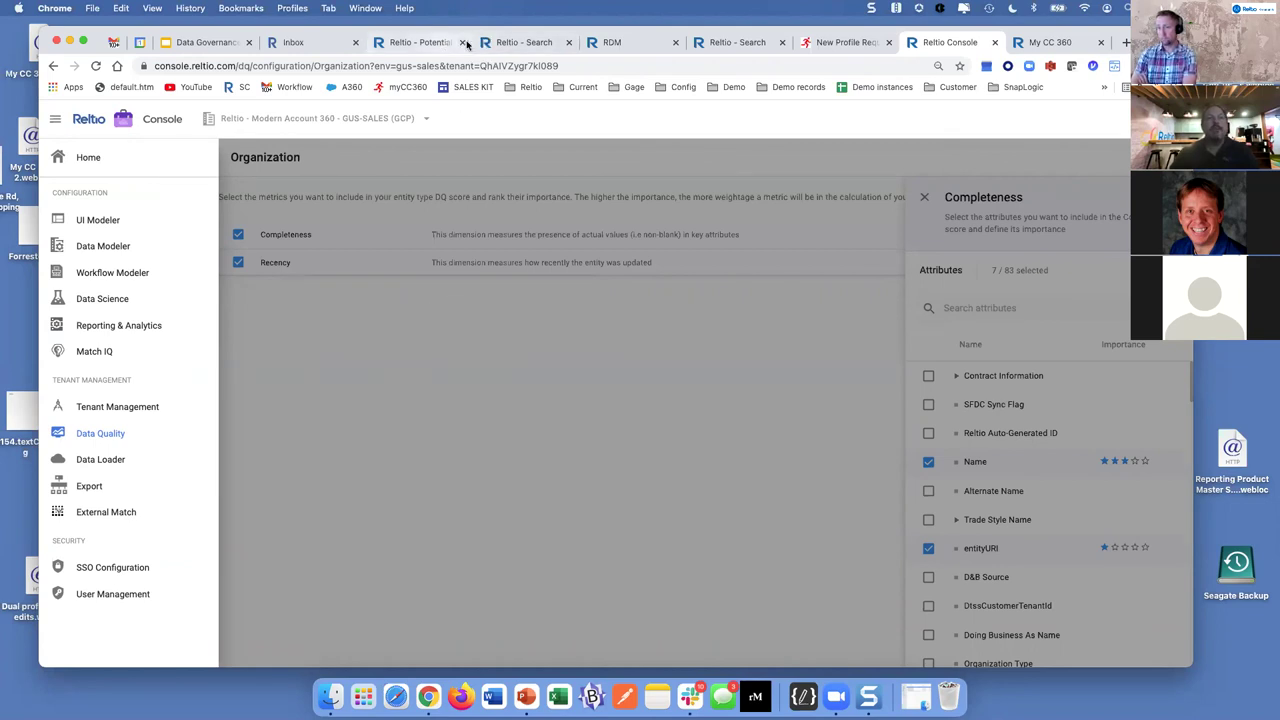
left_click(54, 119)
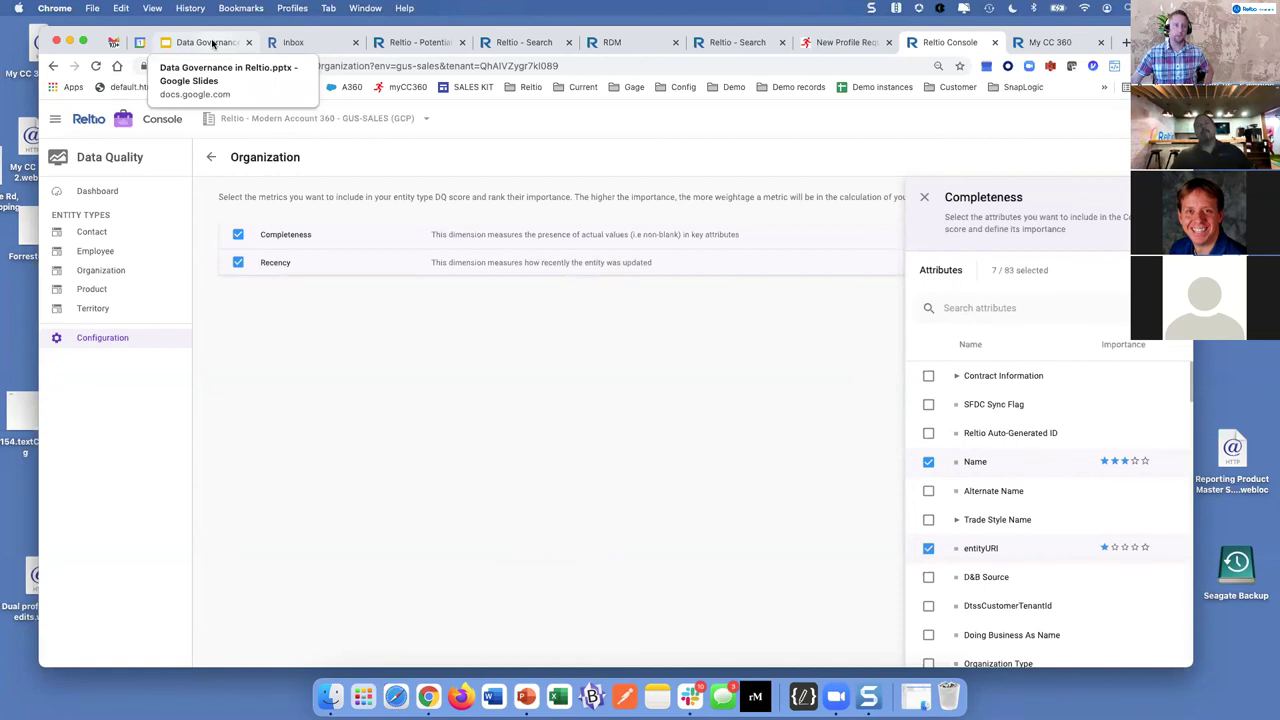
Dismiss the application launcher over the organization search, and present the Use Search and Tagging slide of the Data Governance in Reltio deck in Google Slides
left_click(503, 44)
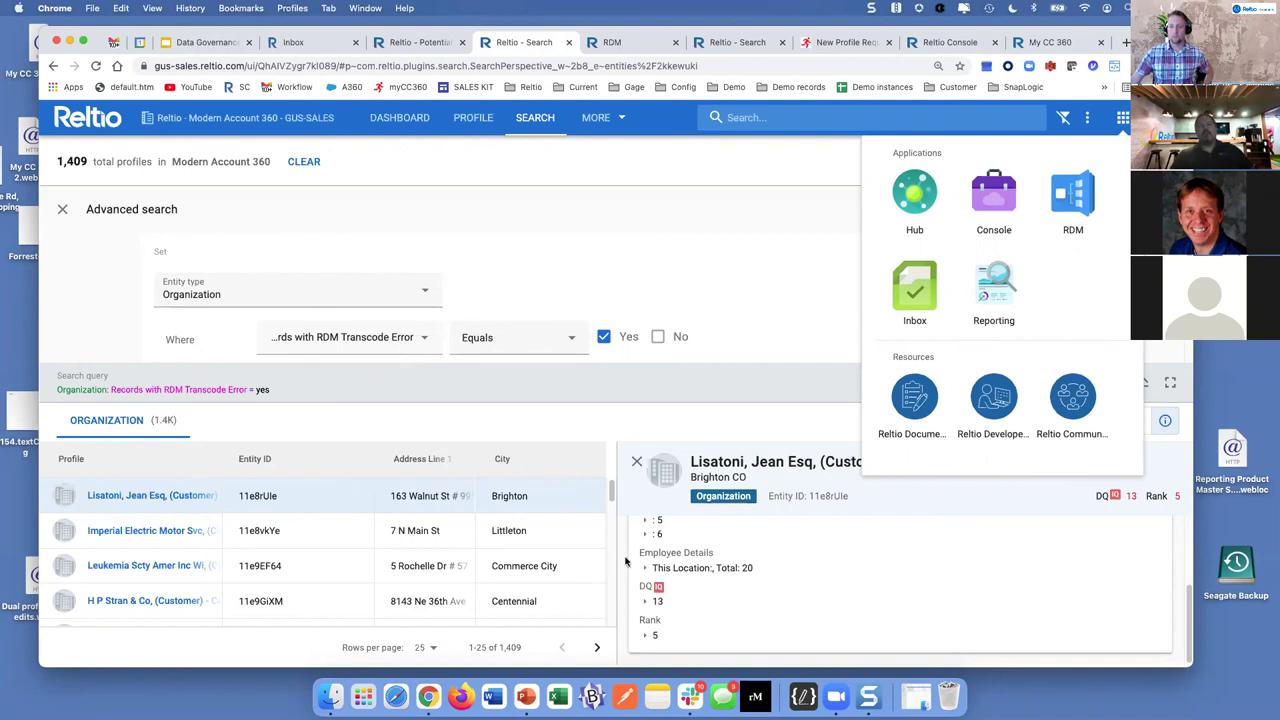
left_click(821, 284)
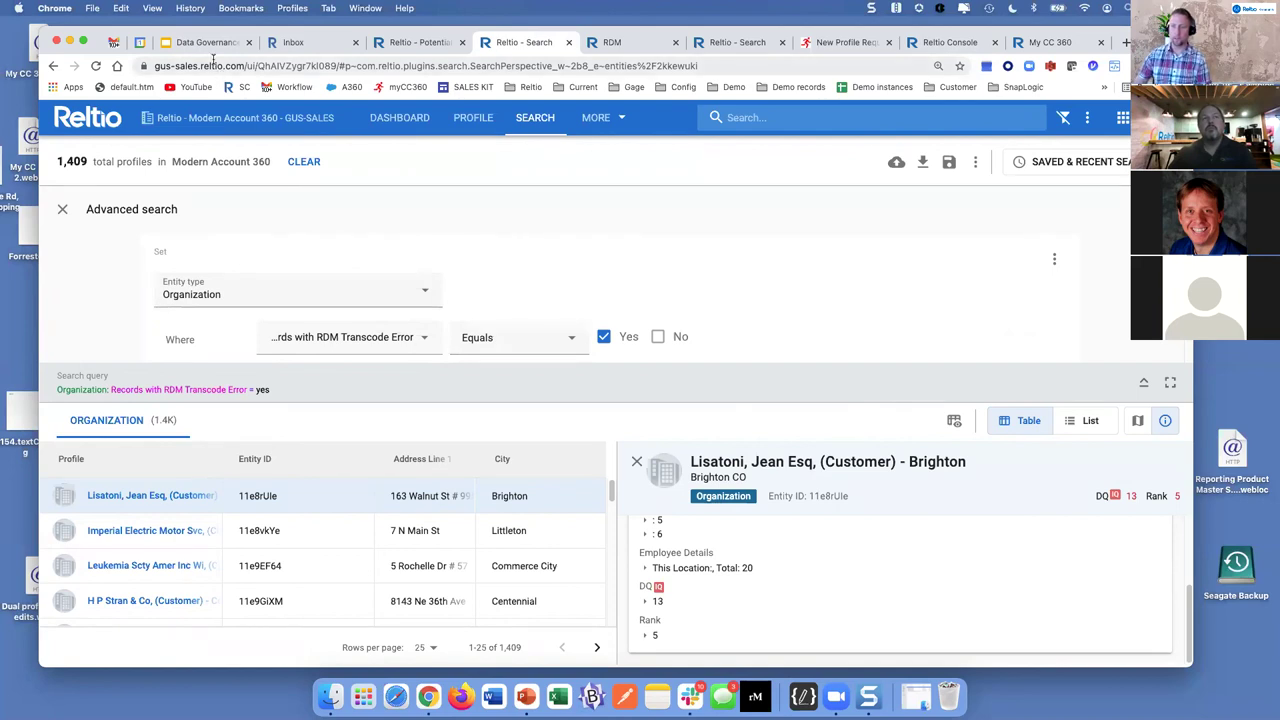
left_click(205, 42)
scroll(104, 506, "down", 2)
scroll(104, 506, "down", 1)
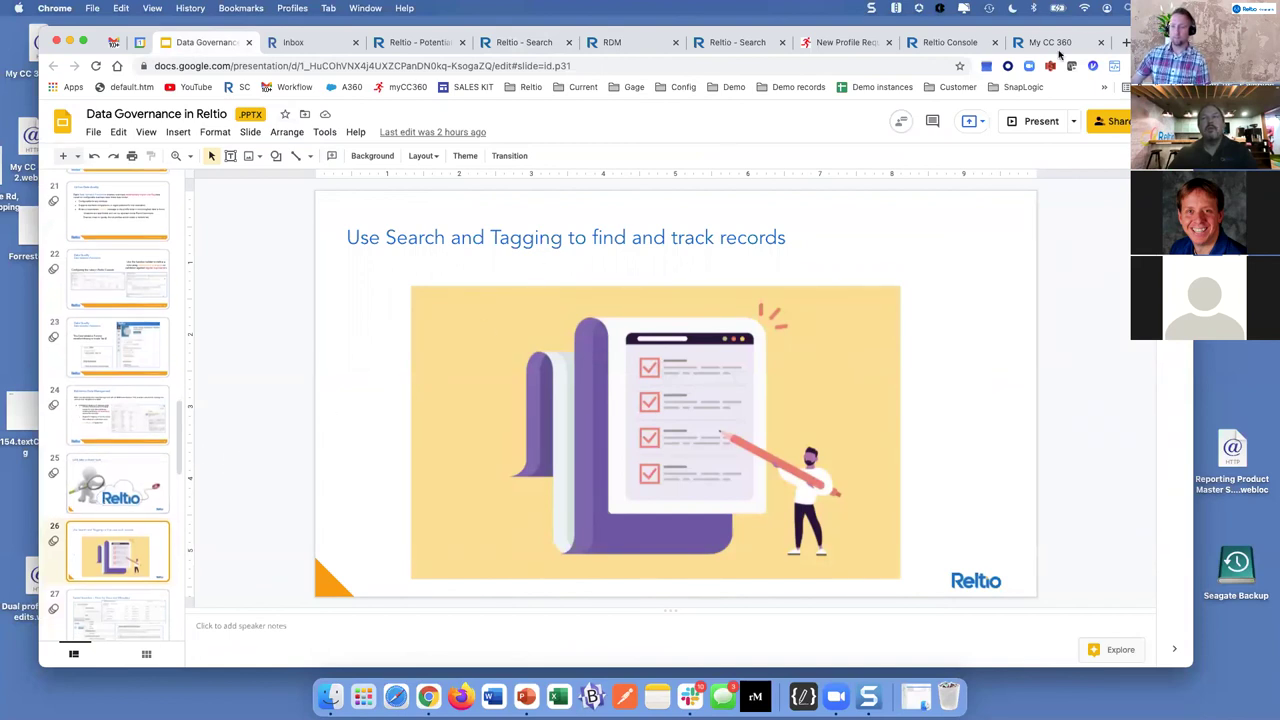
left_click(1041, 121)
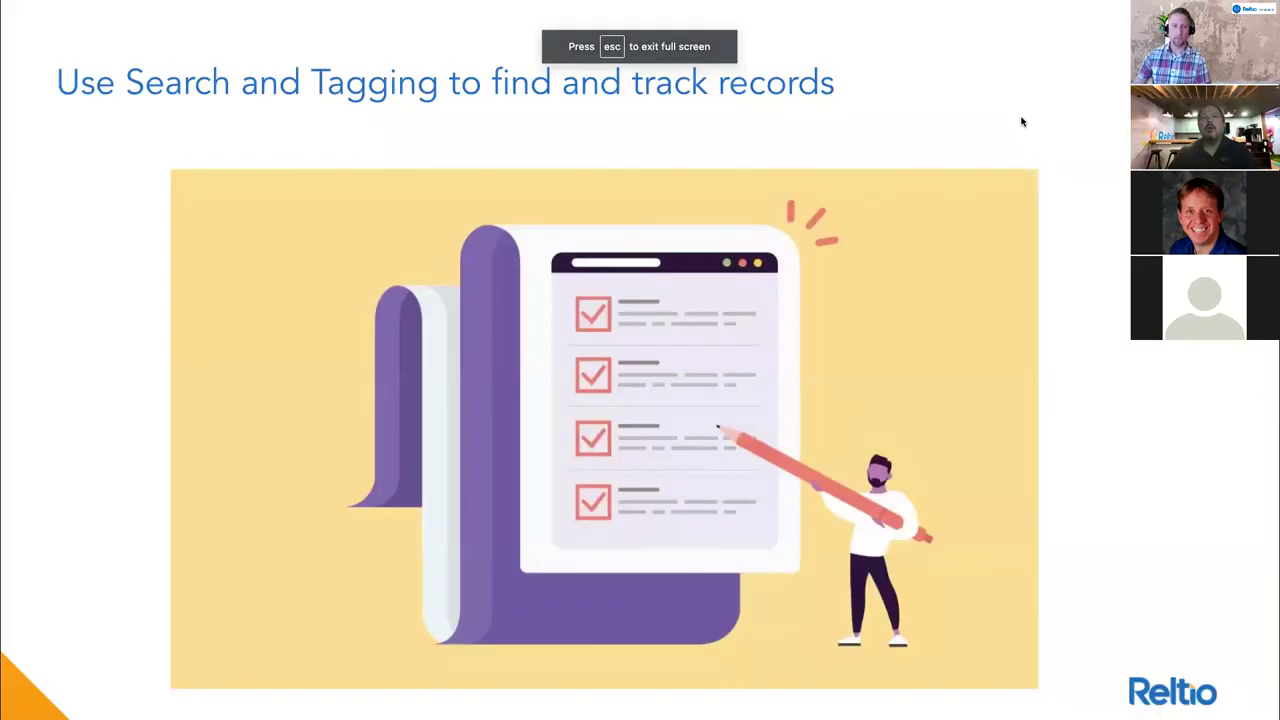